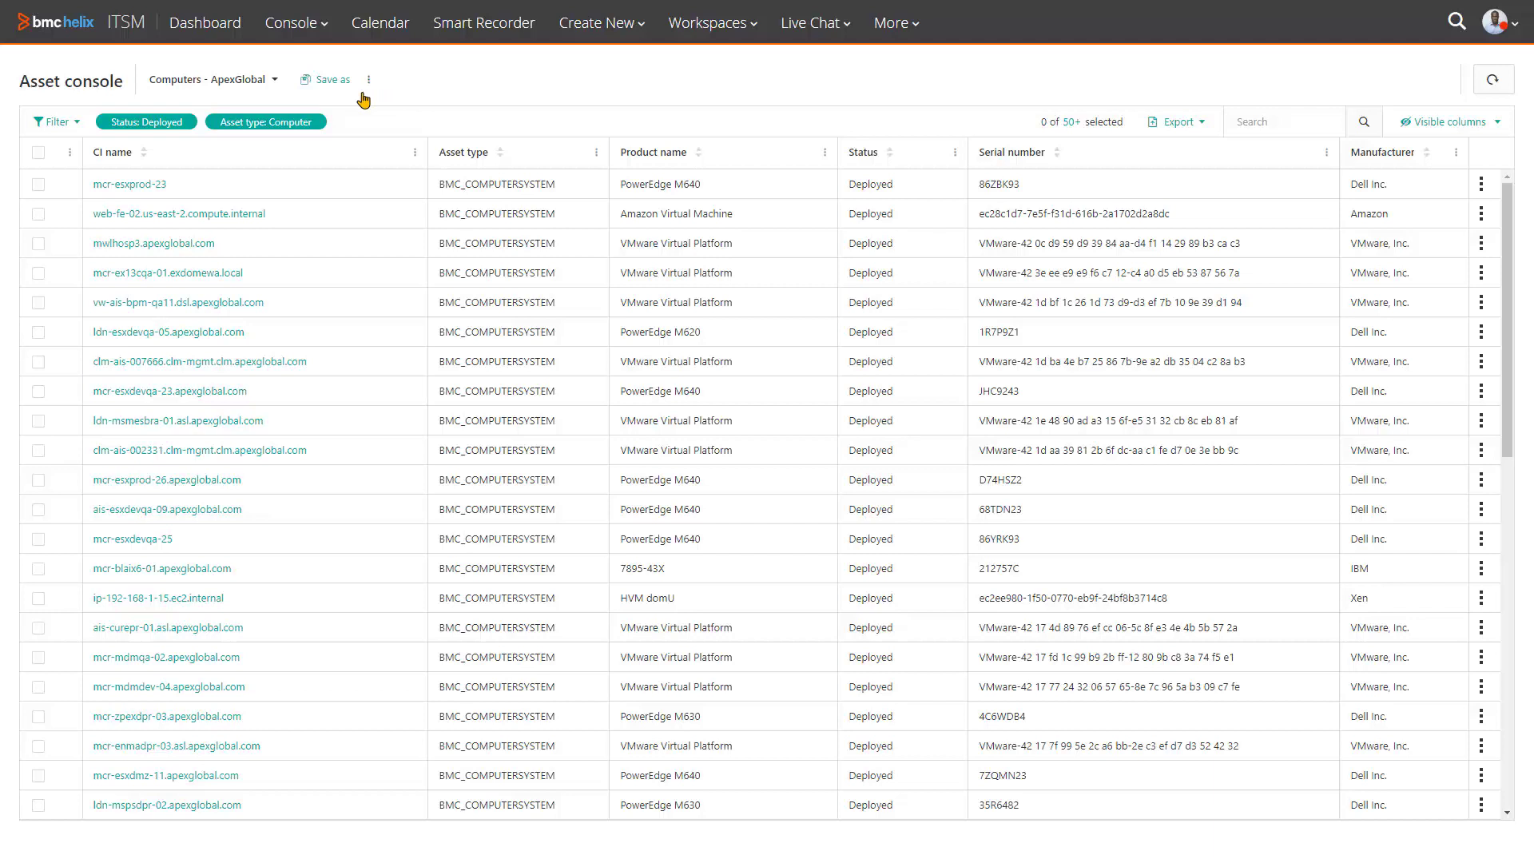
left_click(276, 87)
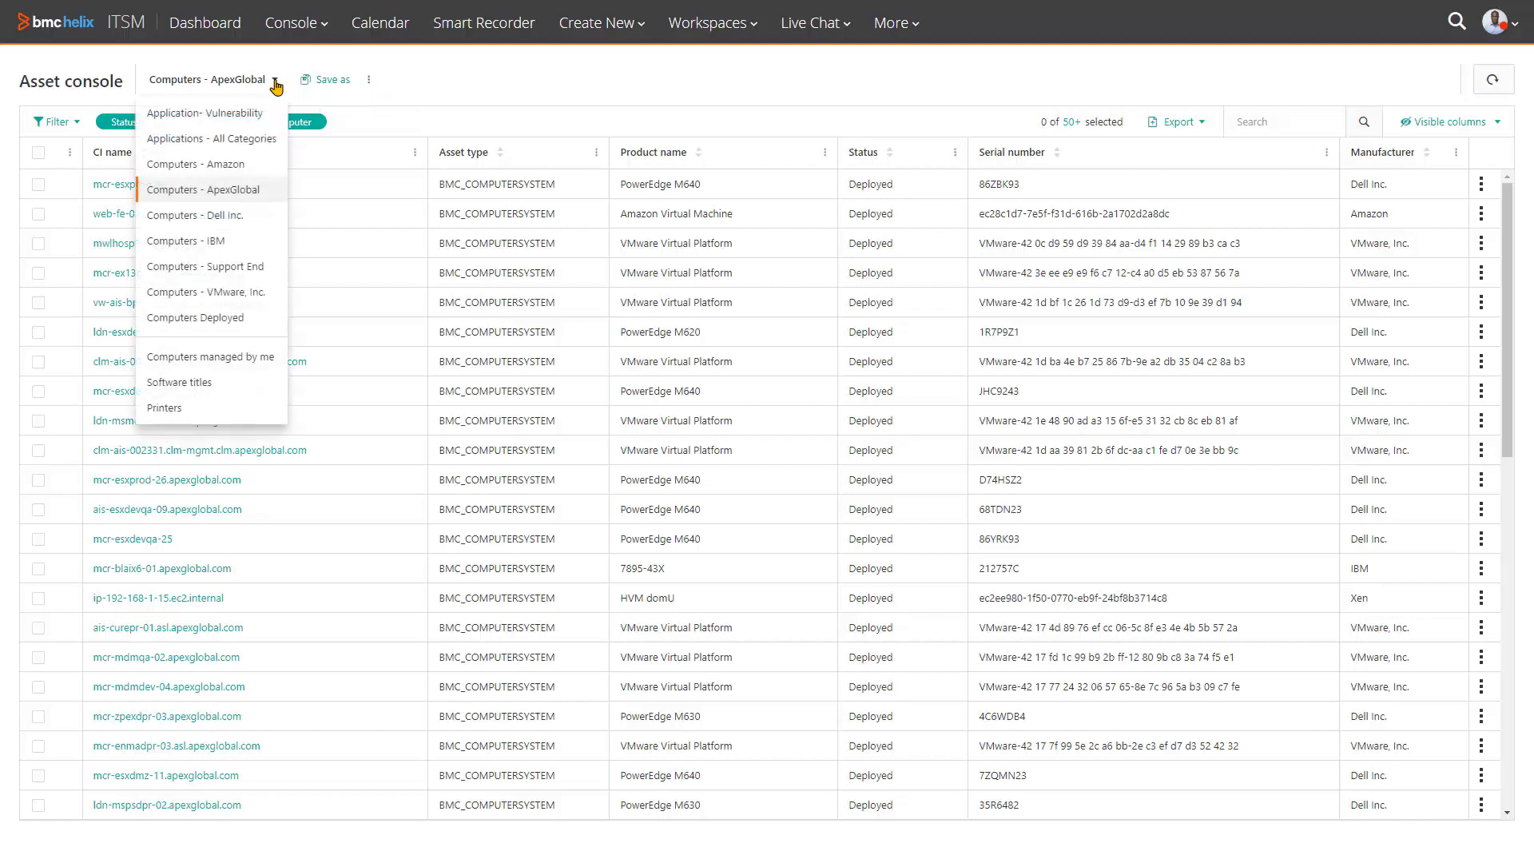
left_click(218, 218)
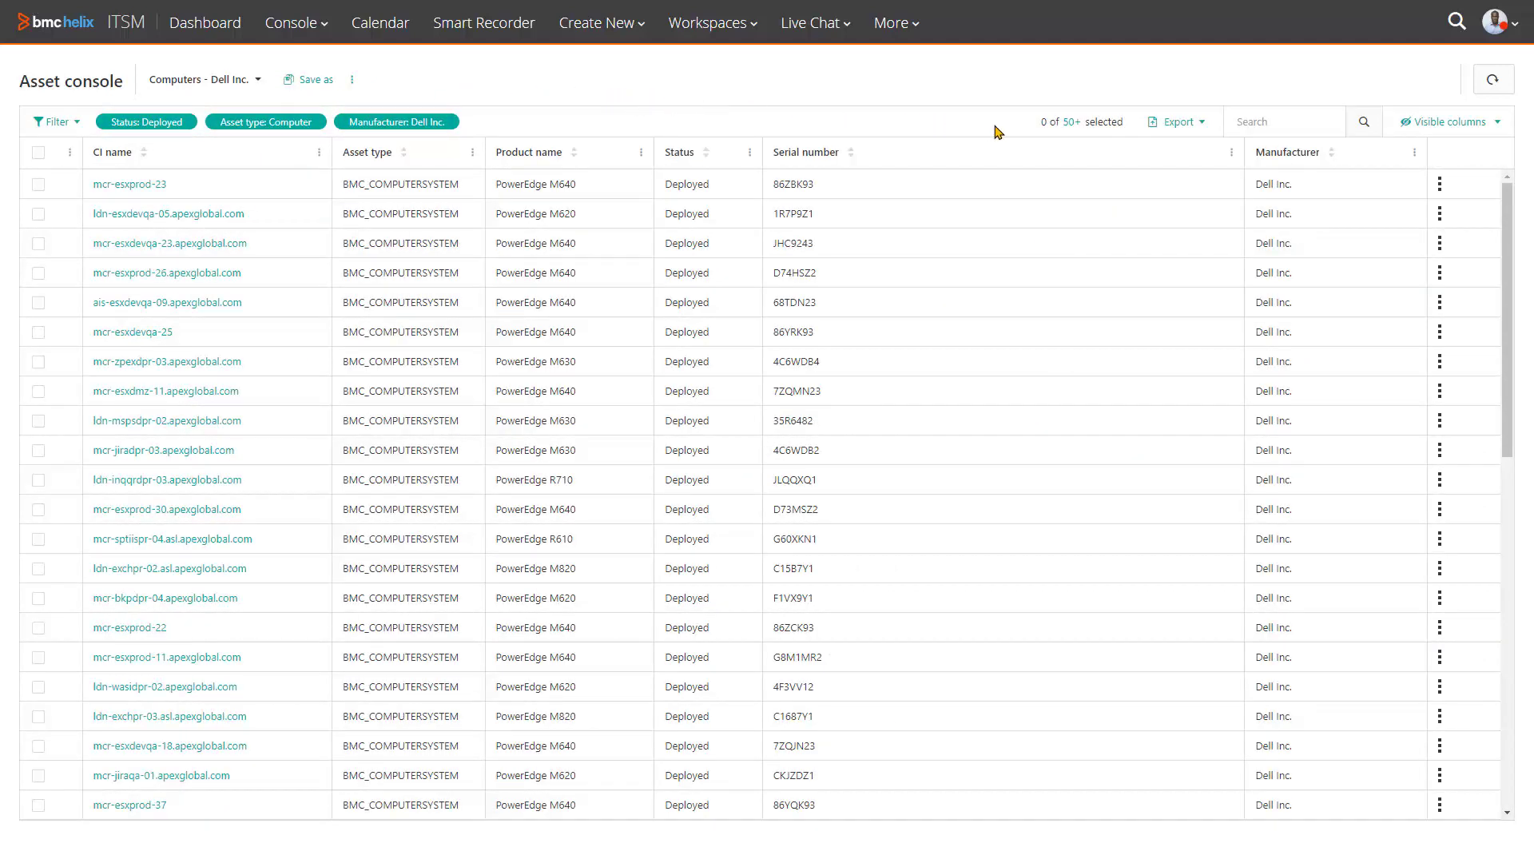
left_click(1072, 124)
left_click(1242, 121)
type("M630")
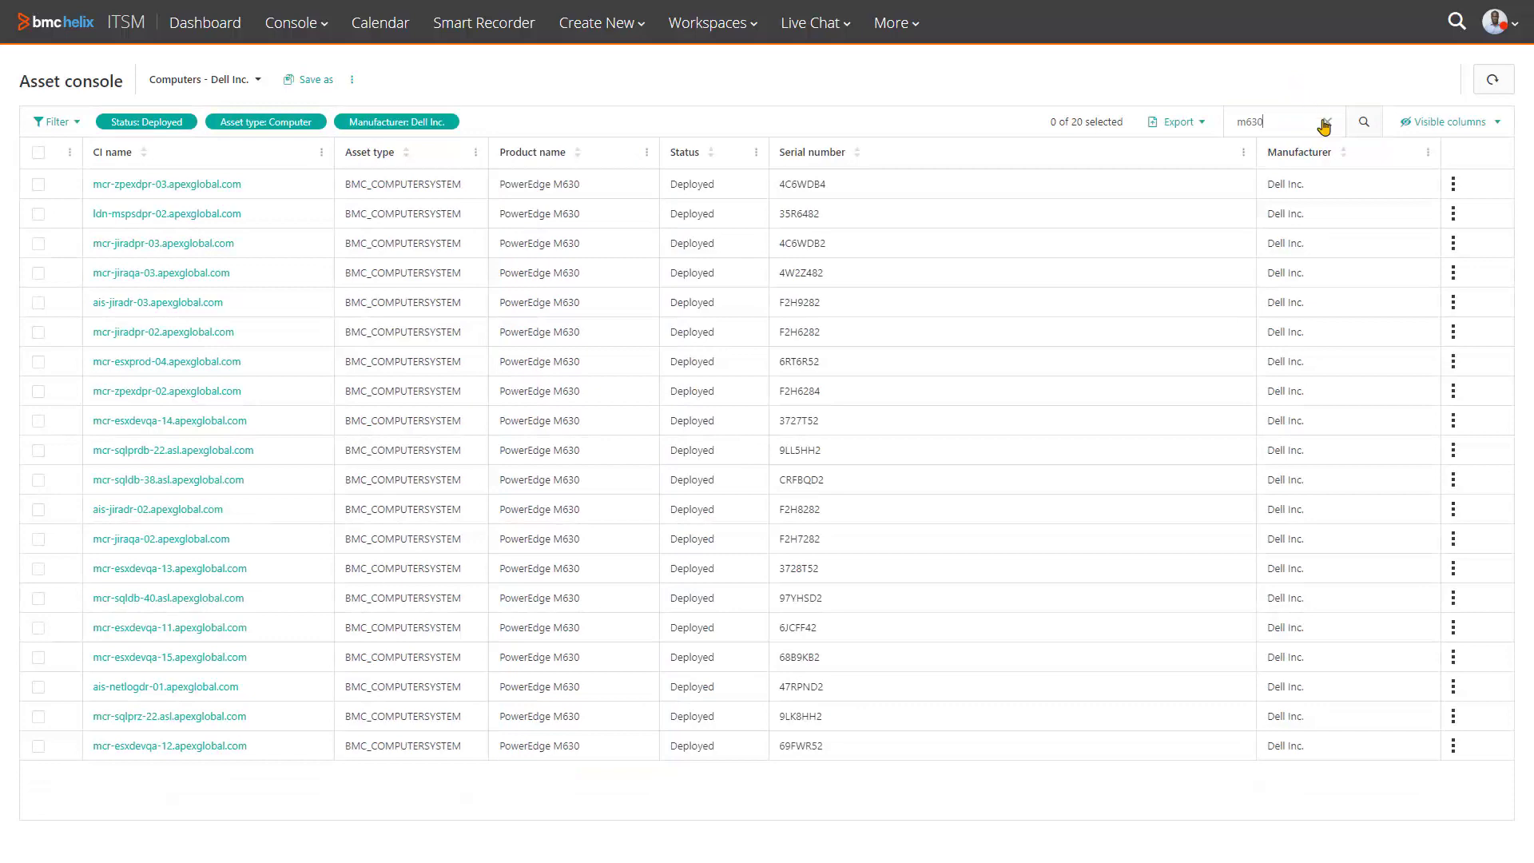
left_click(258, 81)
left_click(237, 188)
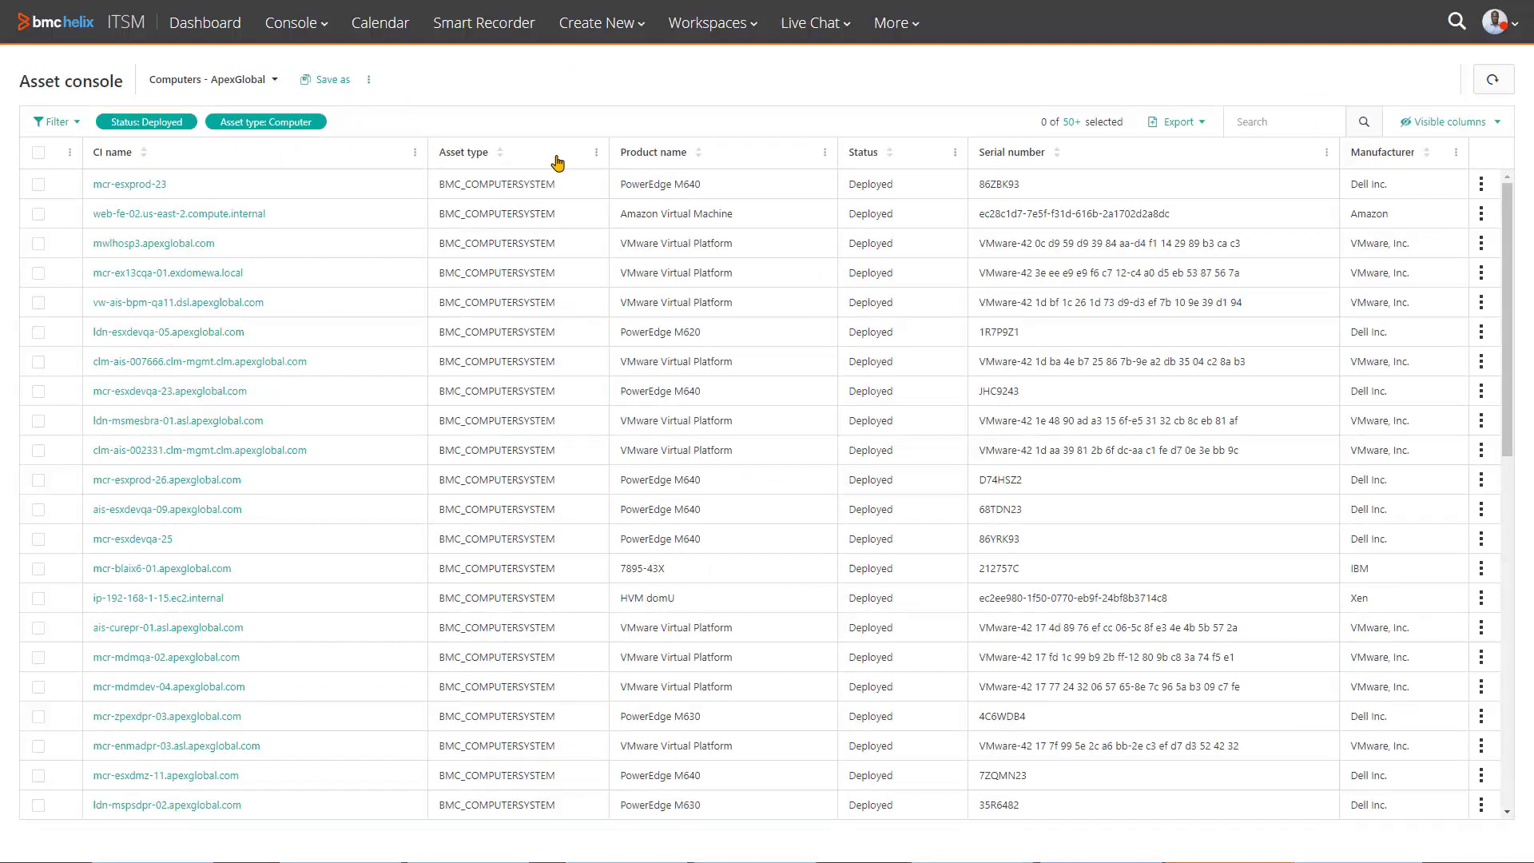
Move Asset type after Product name, narrow Serial number and Manufacturer, add a Company column, and save
left_click_drag(559, 159, 802, 160)
left_click_drag(1340, 152, 1282, 157)
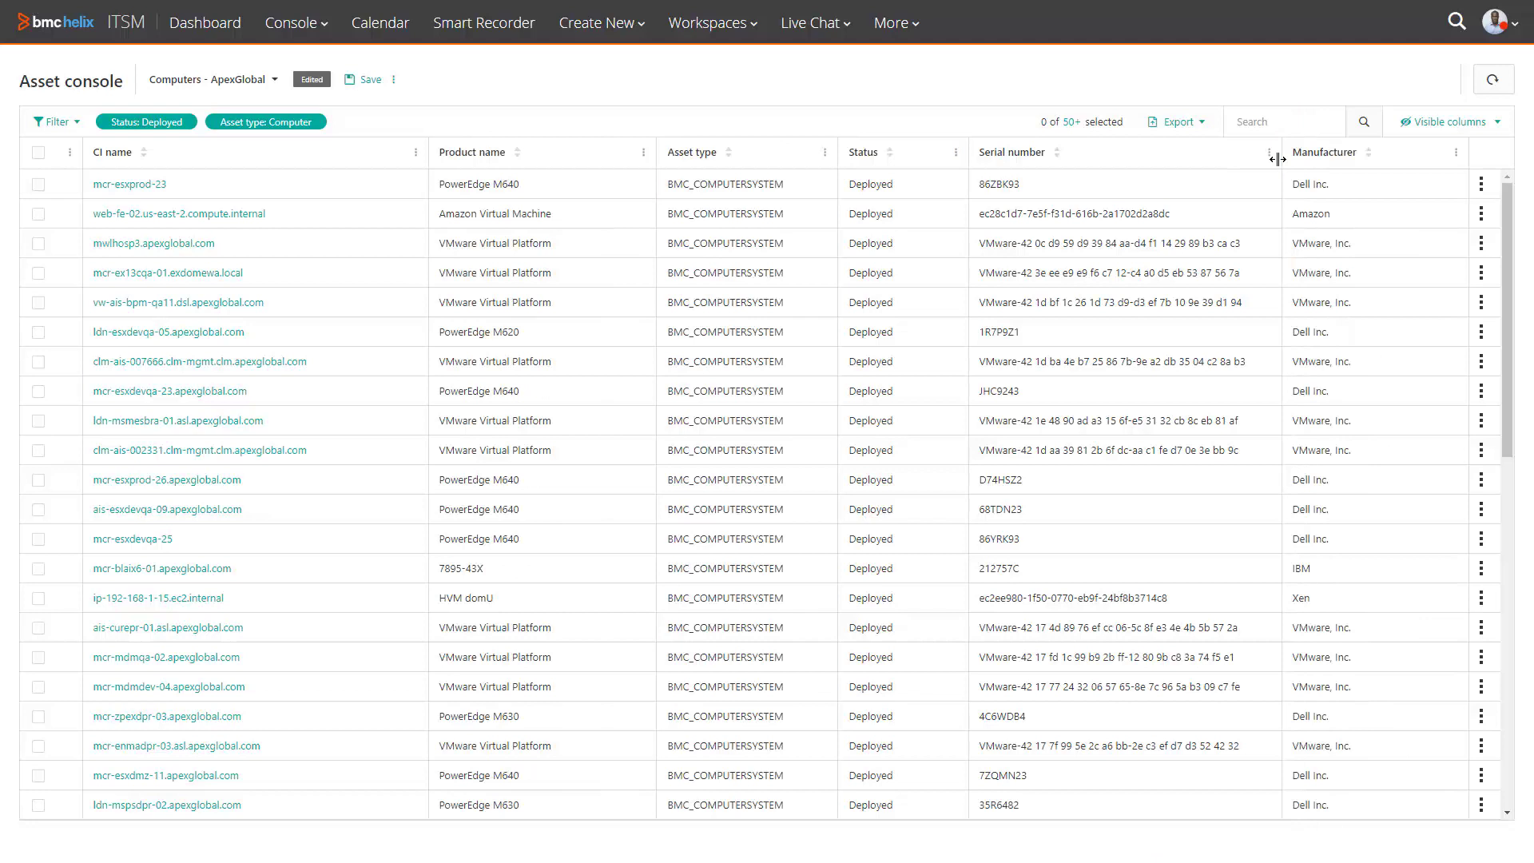
left_click(1497, 126)
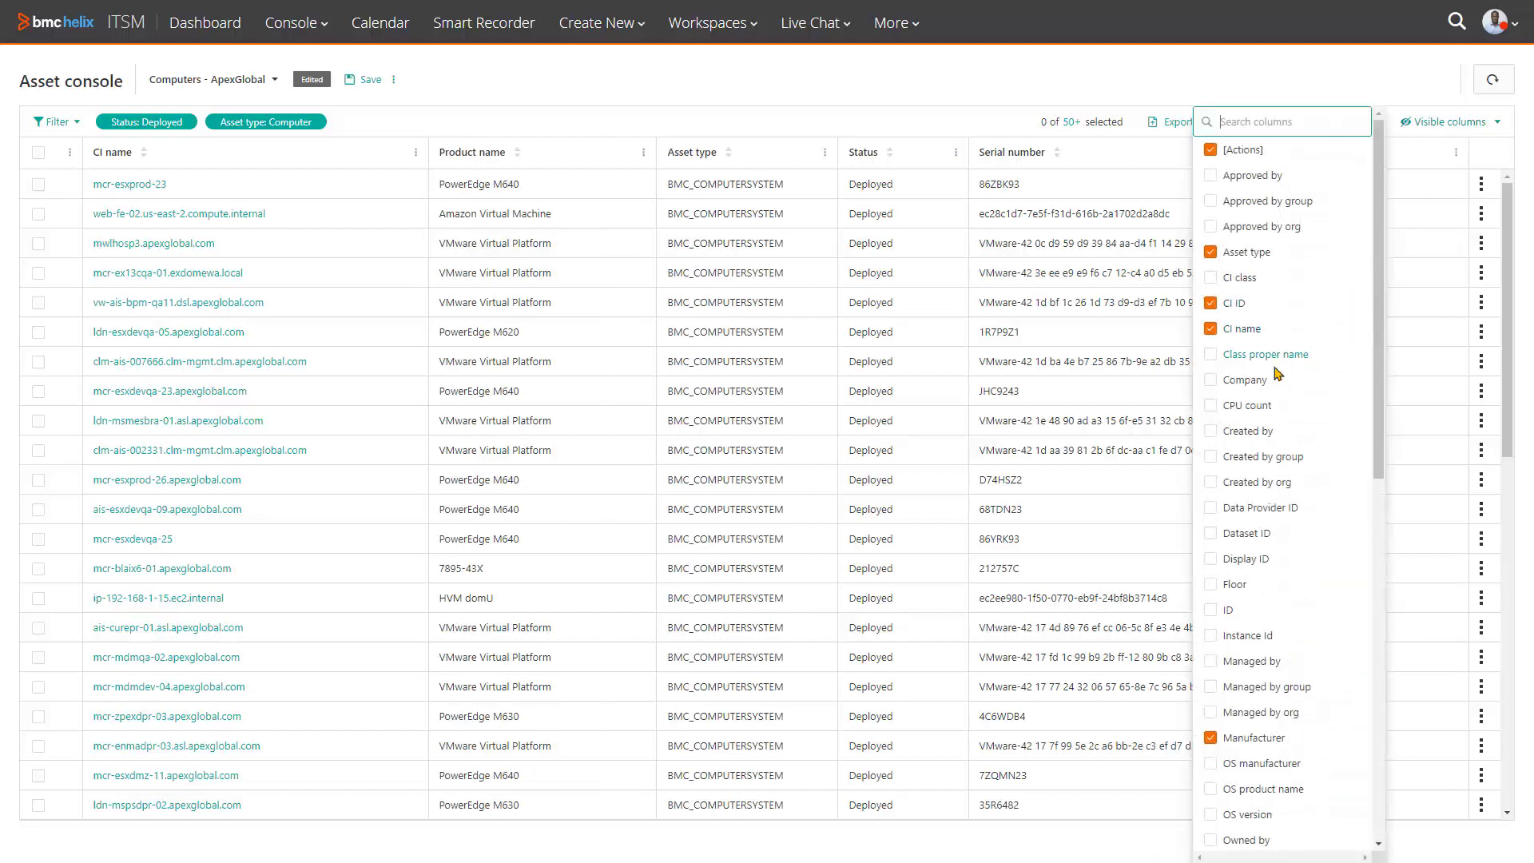
left_click(1212, 383)
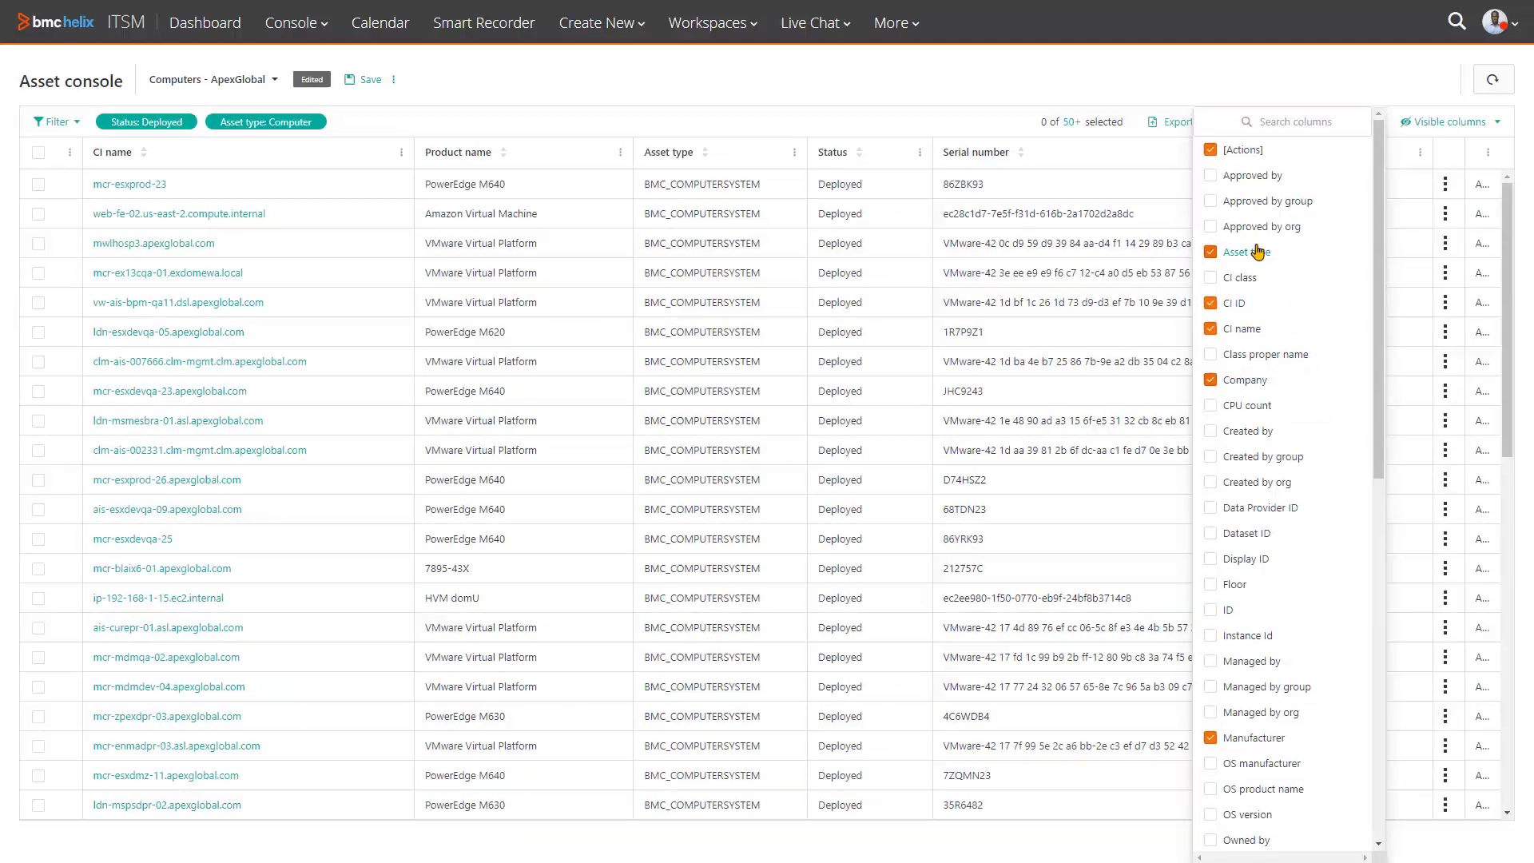
left_click(1268, 105)
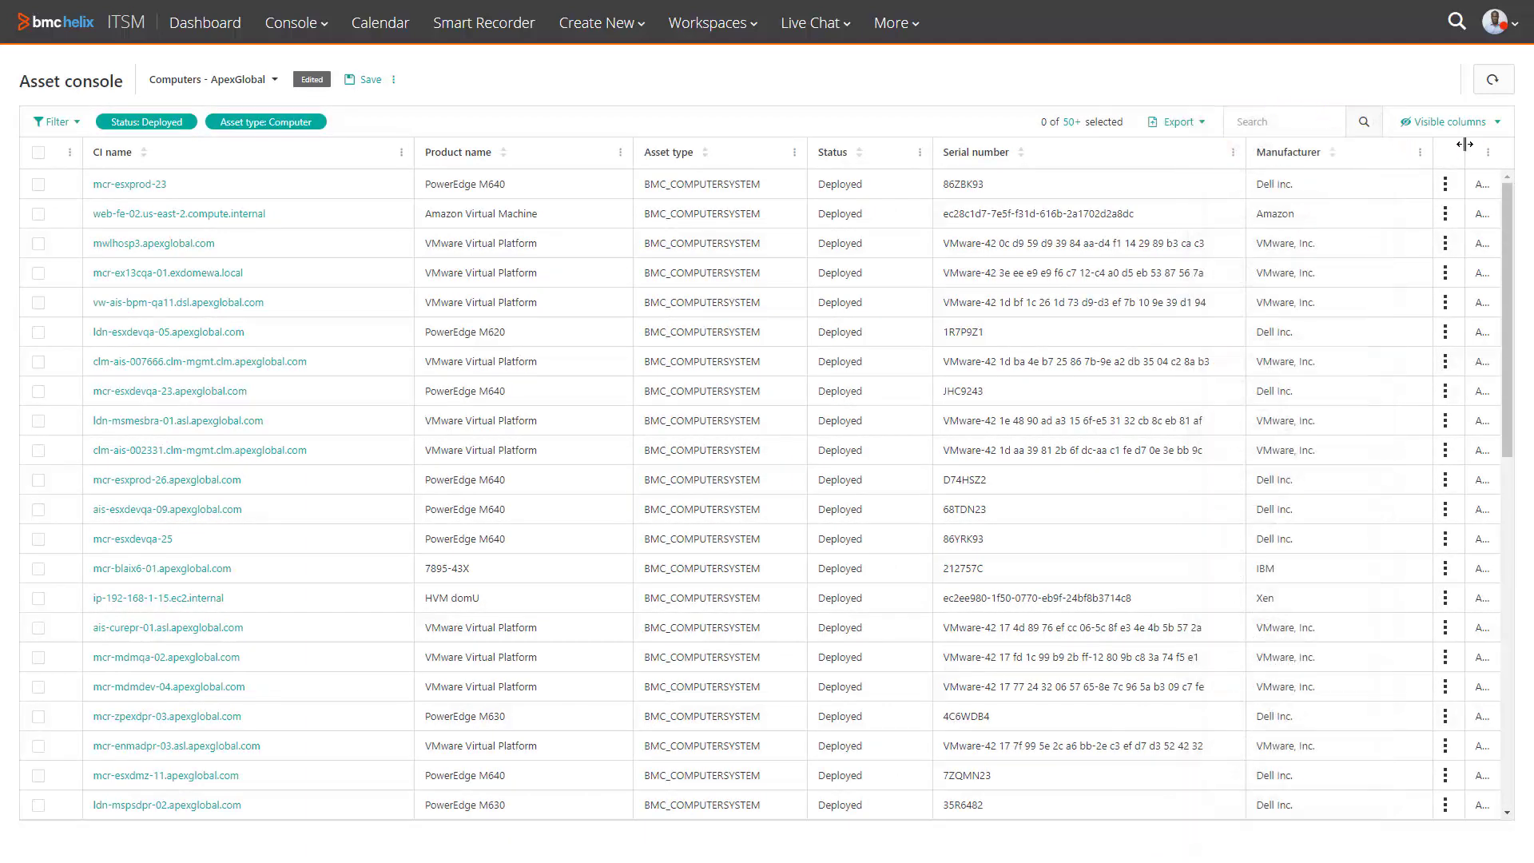
left_click_drag(1466, 147, 1340, 159)
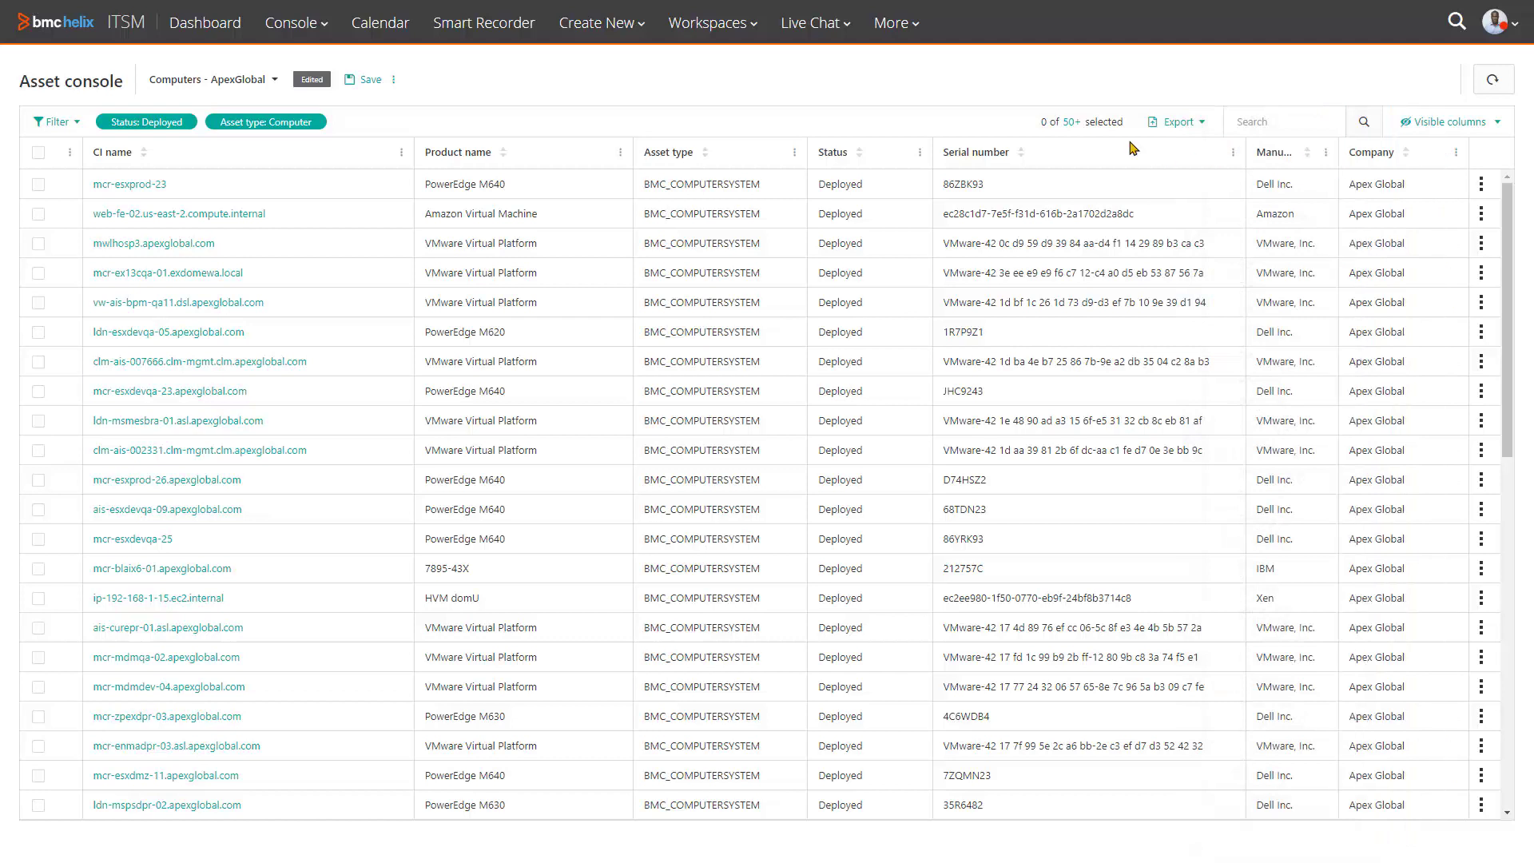
left_click(362, 83)
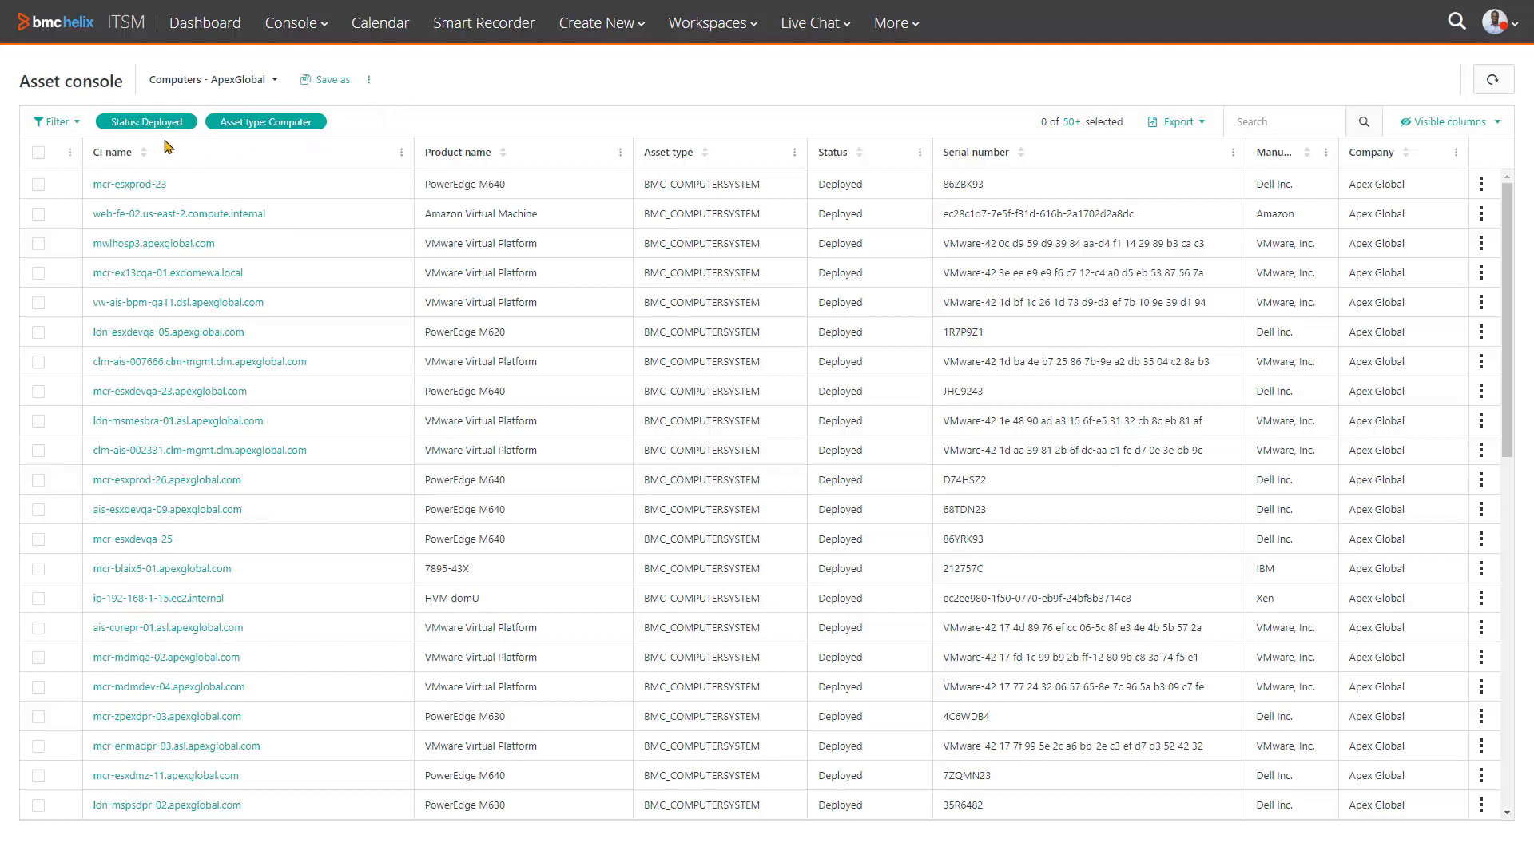
Open the filter panel and browse the available filters, including Approved by
left_click(76, 125)
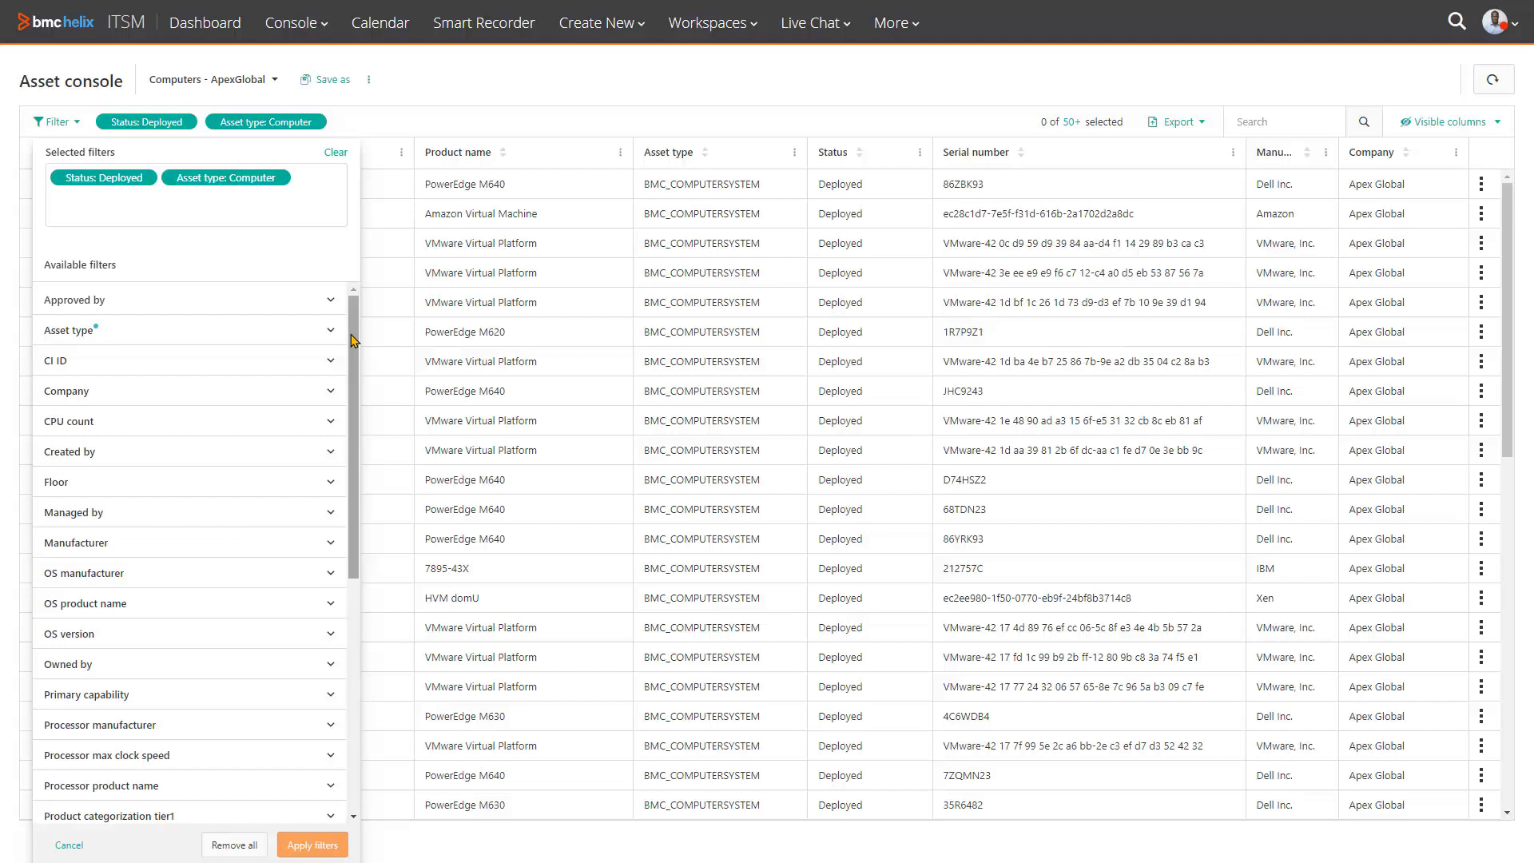
left_click_drag(352, 340, 339, 571)
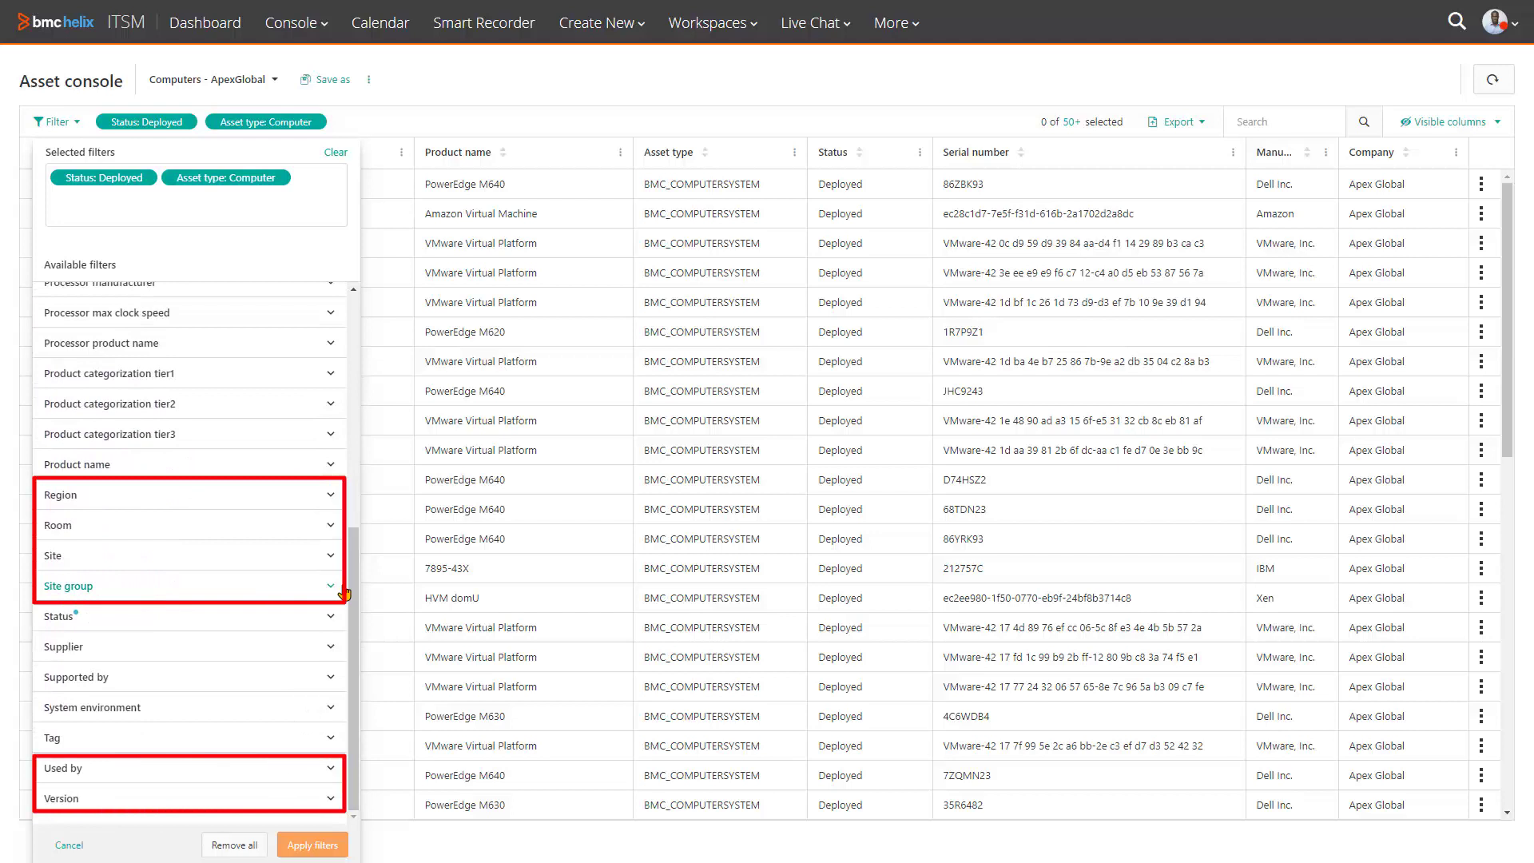
left_click_drag(344, 594, 369, 308)
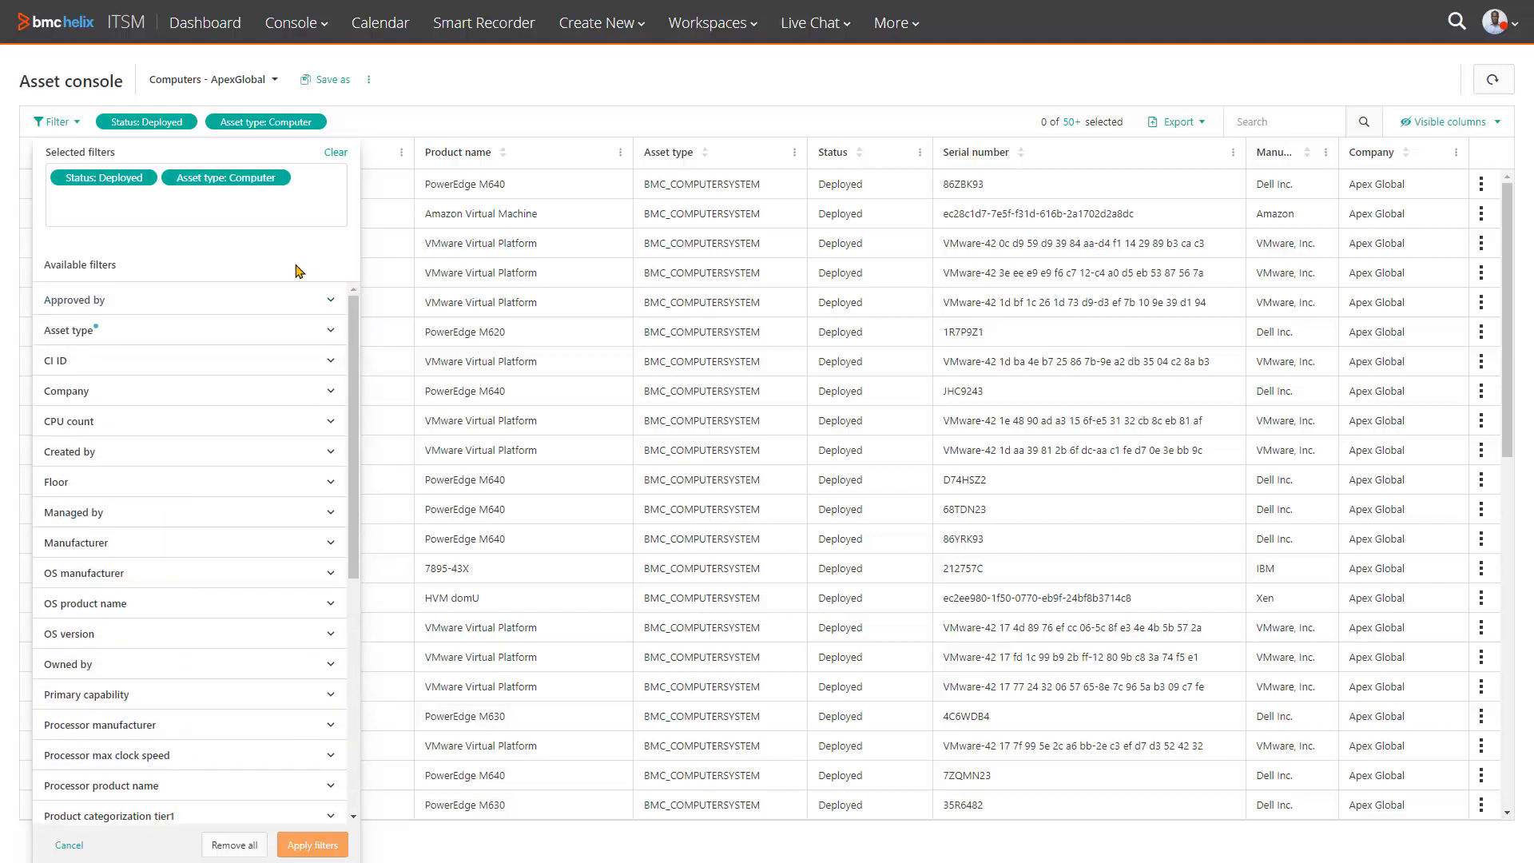
left_click(328, 304)
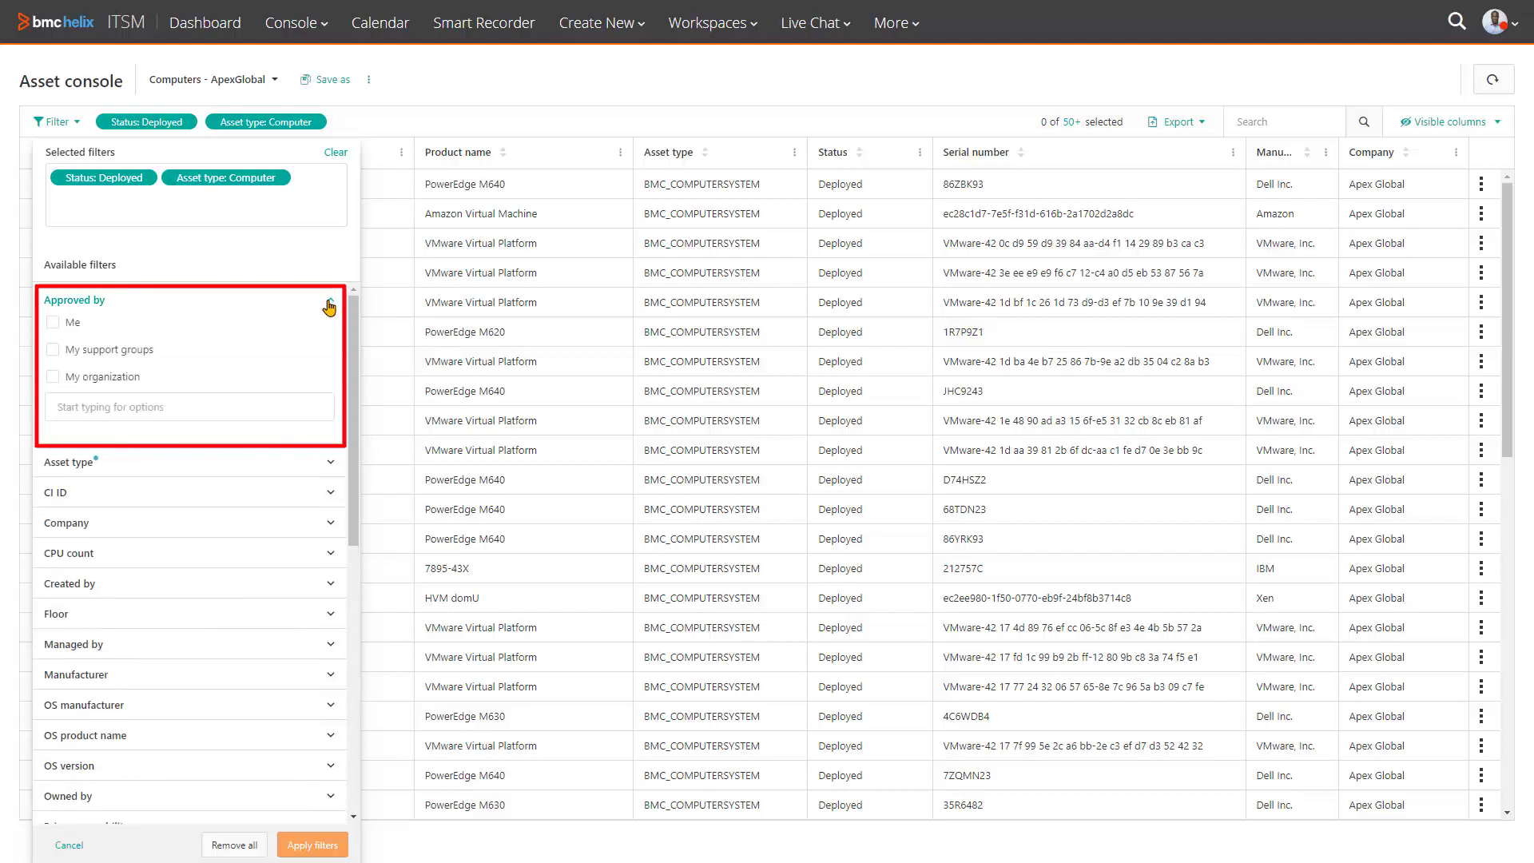
left_click(328, 305)
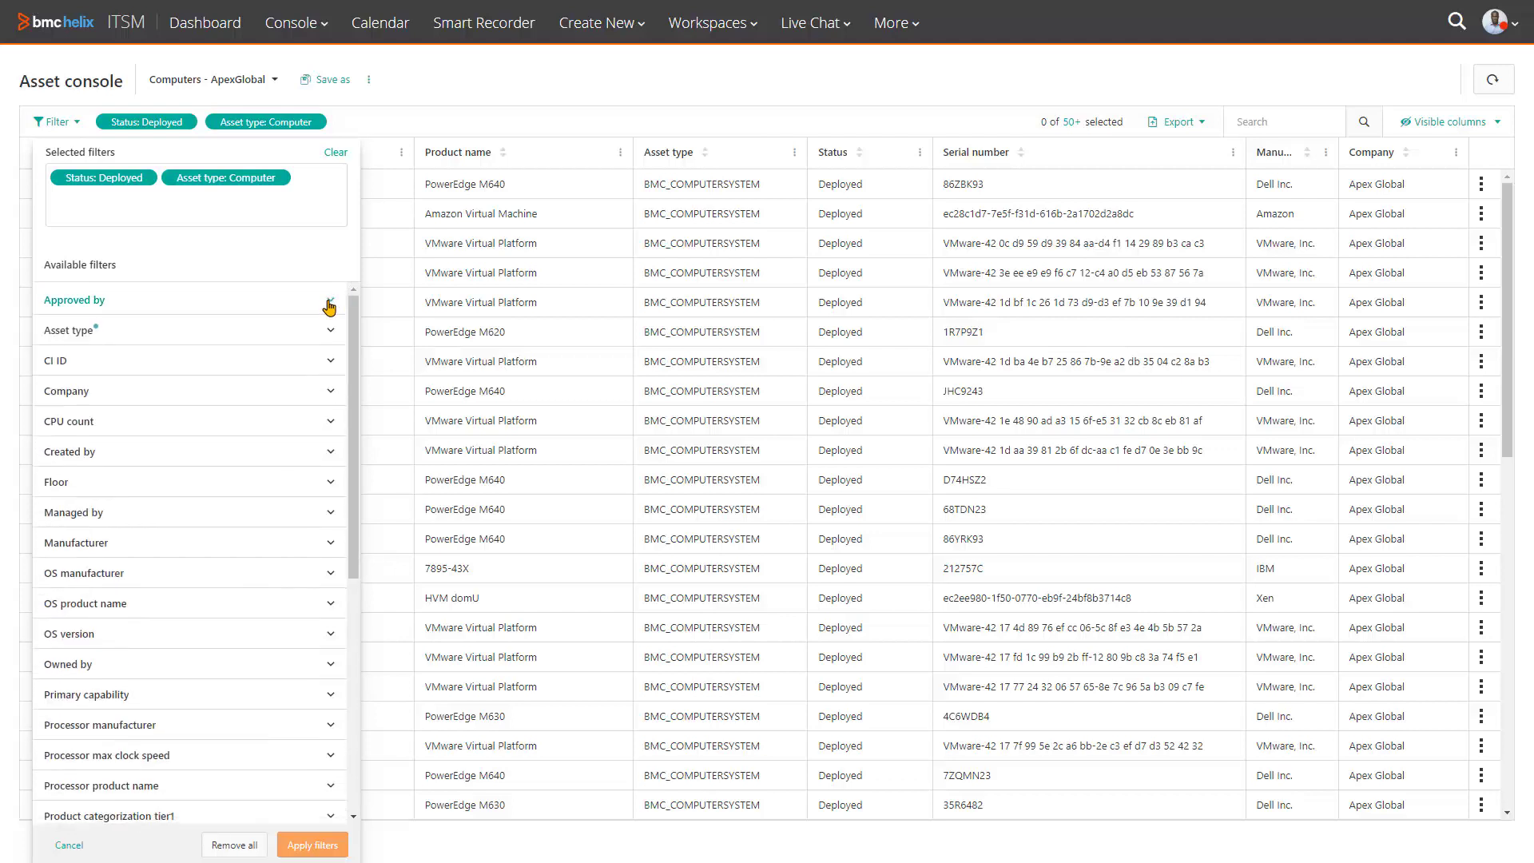
Add Application to the Asset type filter, then filter Product name to PowerEdge M640
left_click(331, 334)
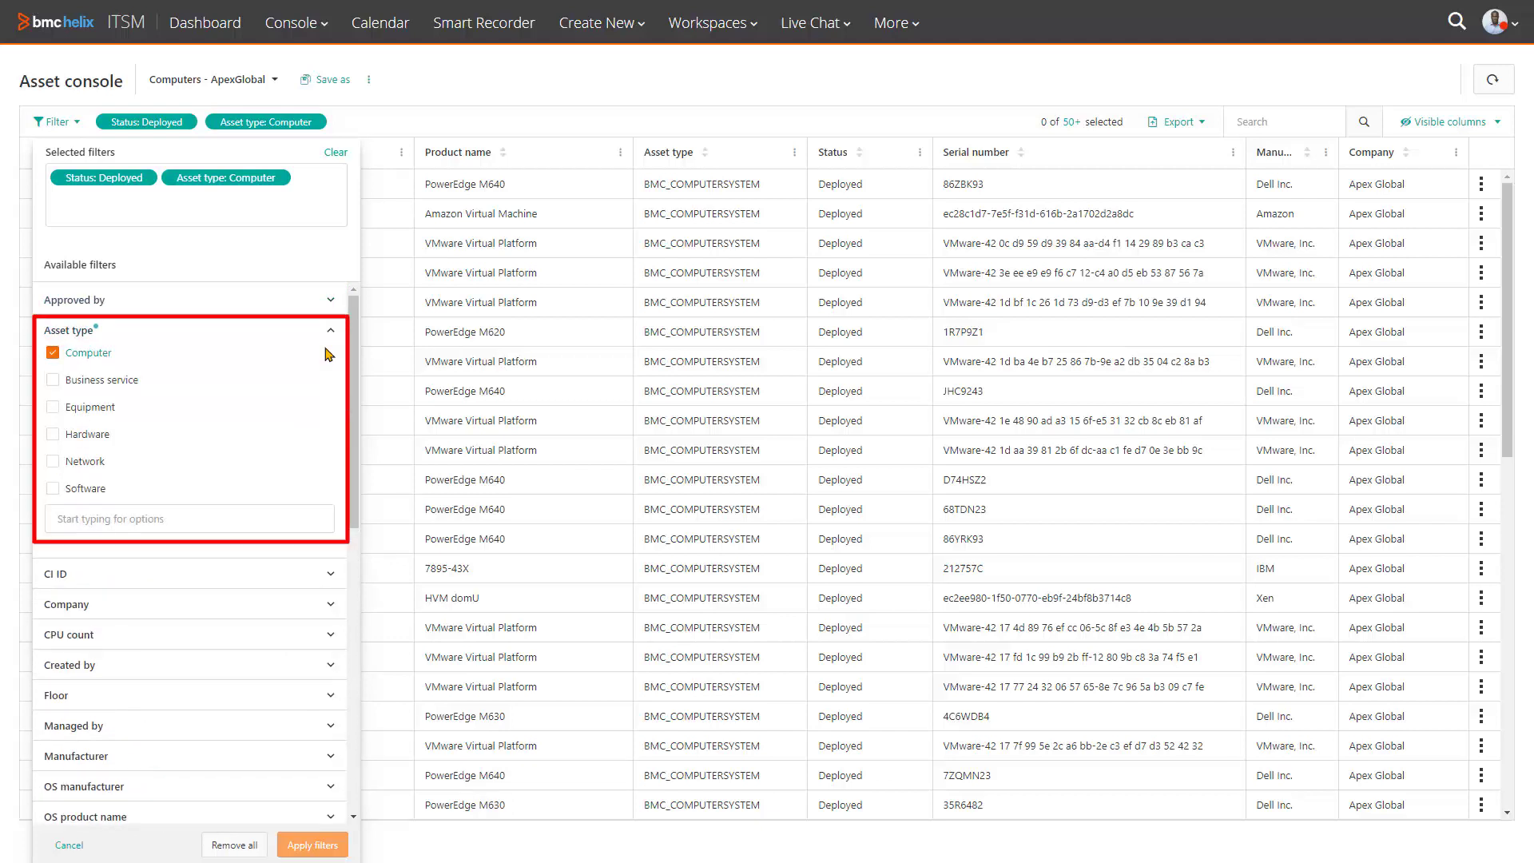
left_click(257, 521)
type("app")
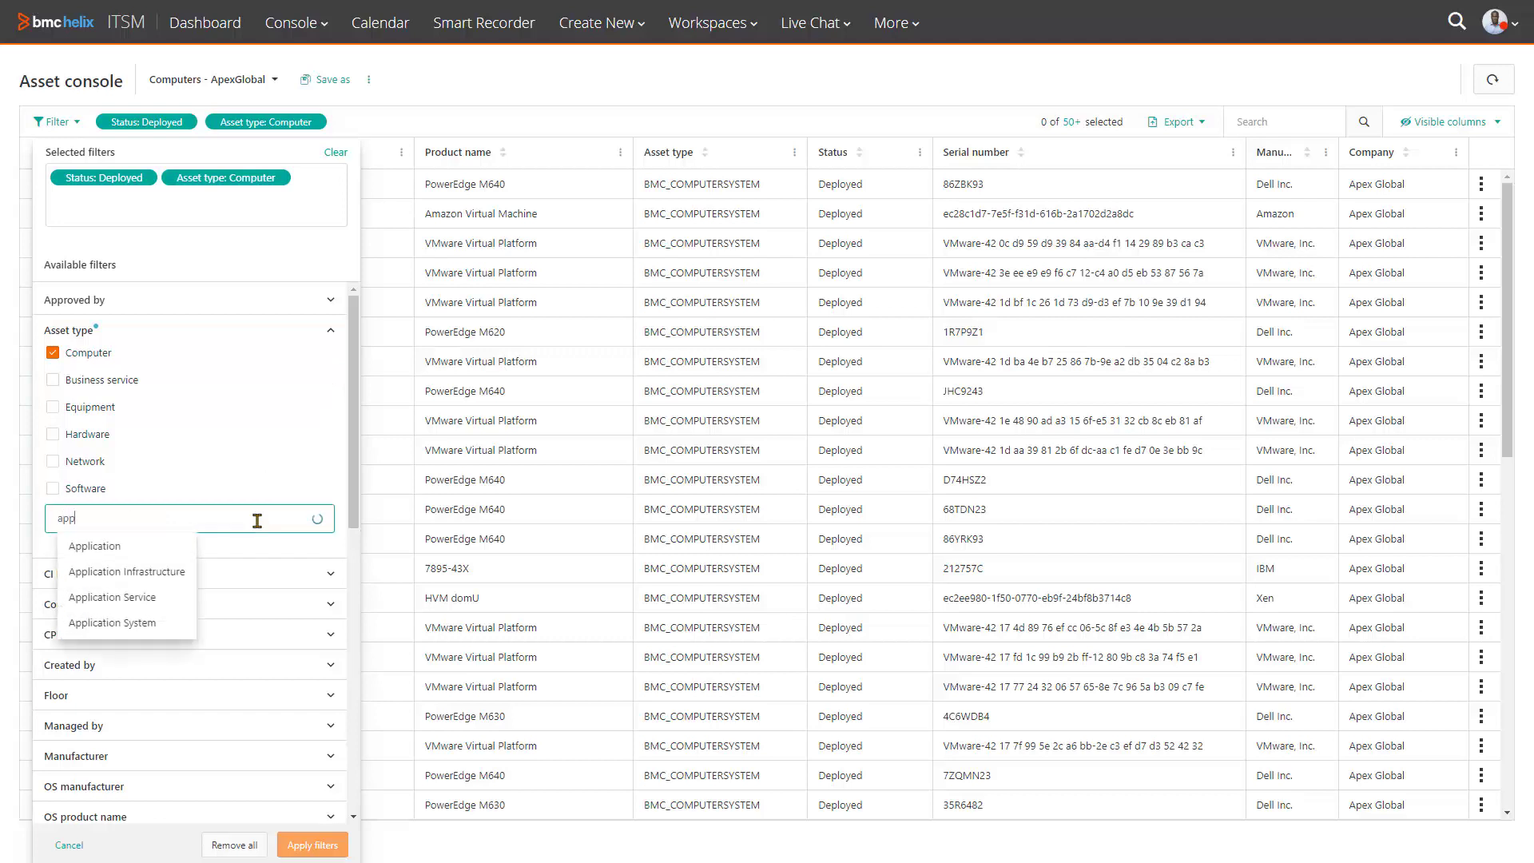
left_click(109, 551)
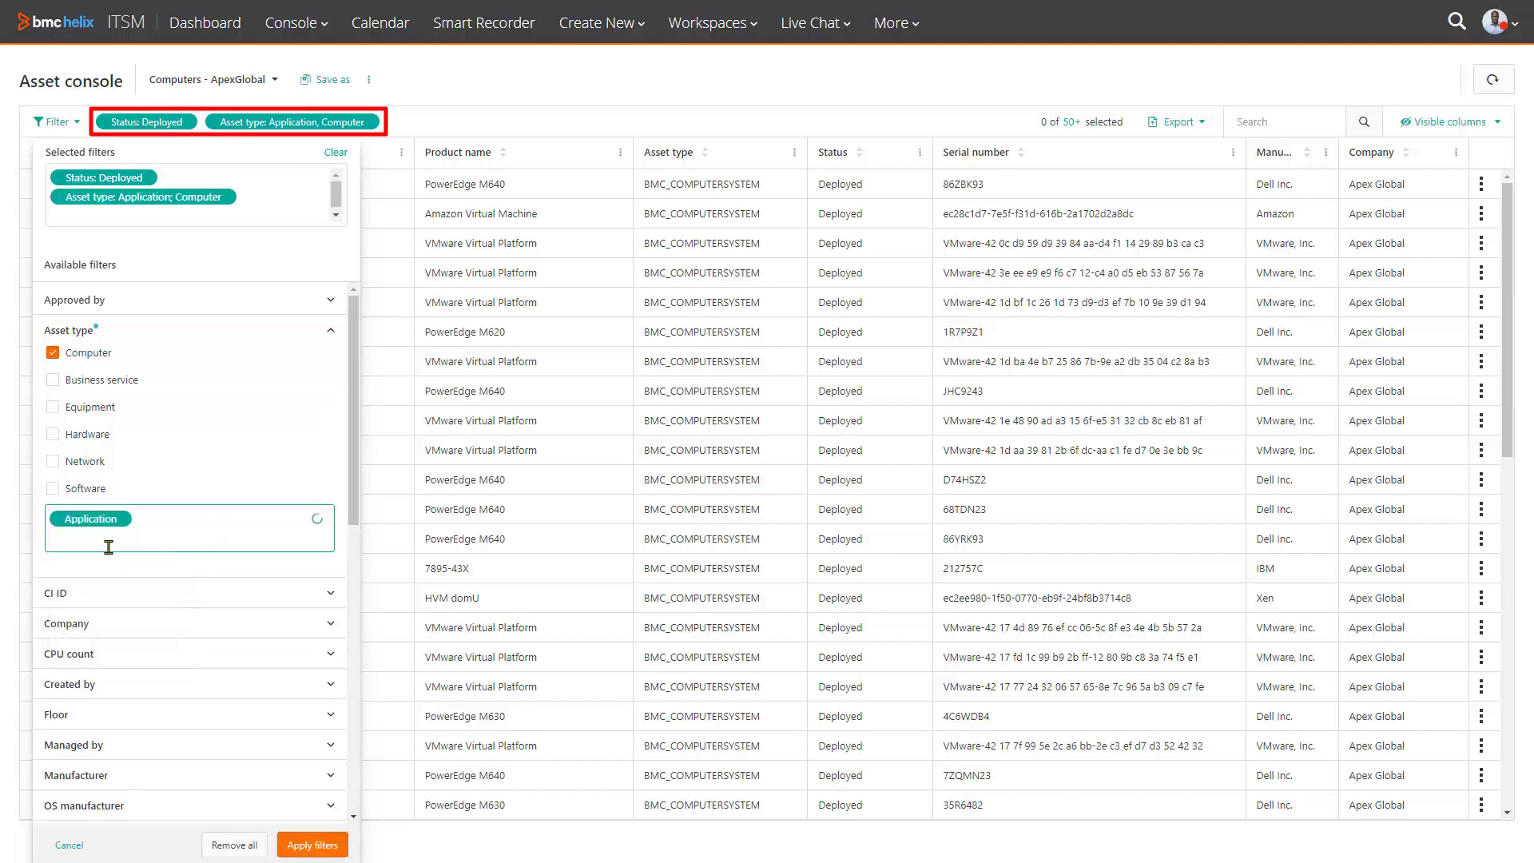
left_click(289, 845)
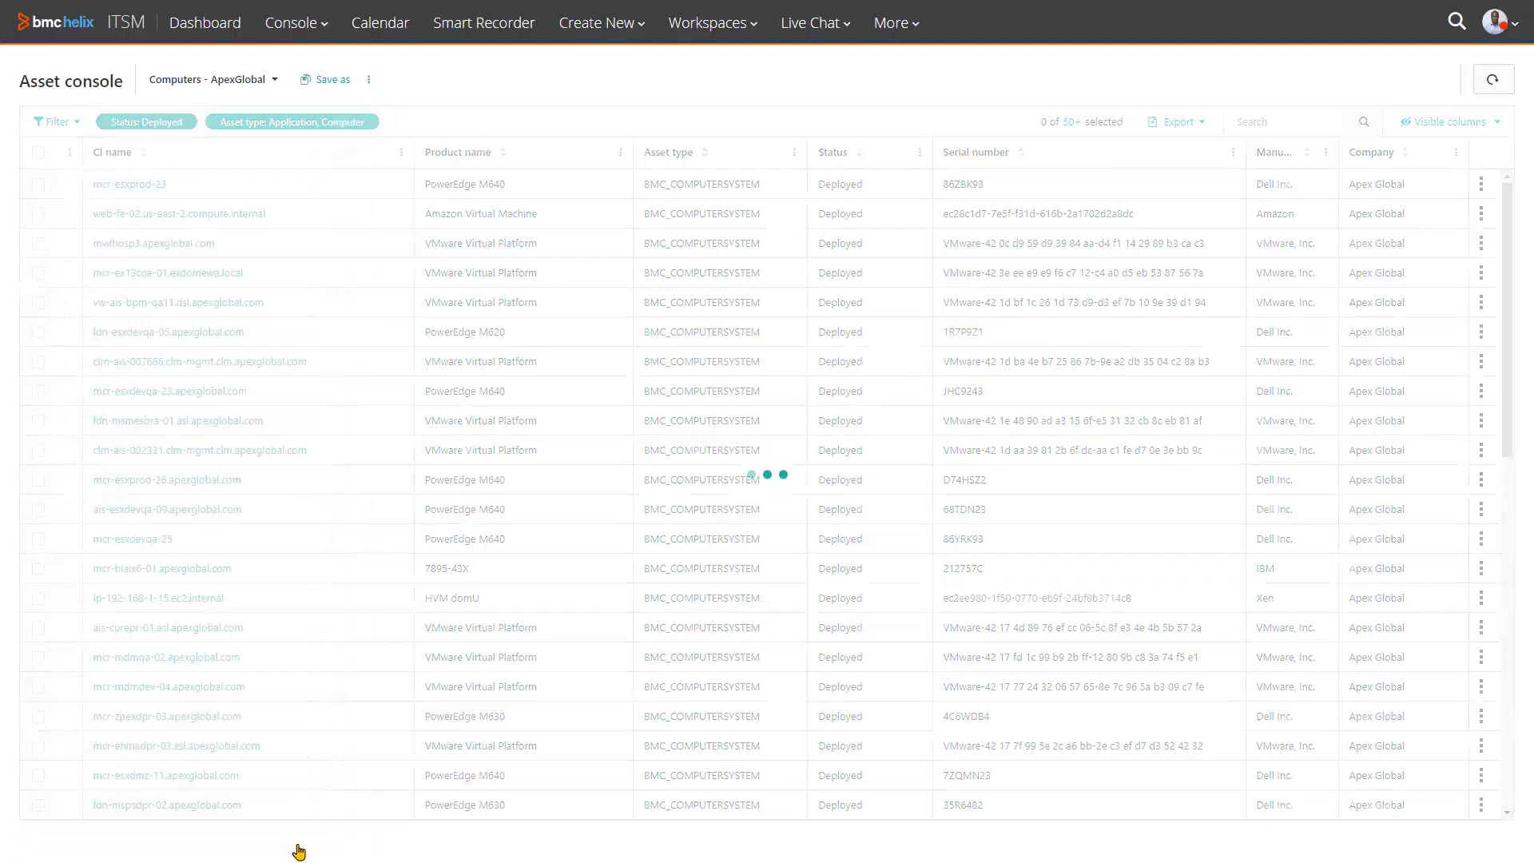
left_click(534, 483)
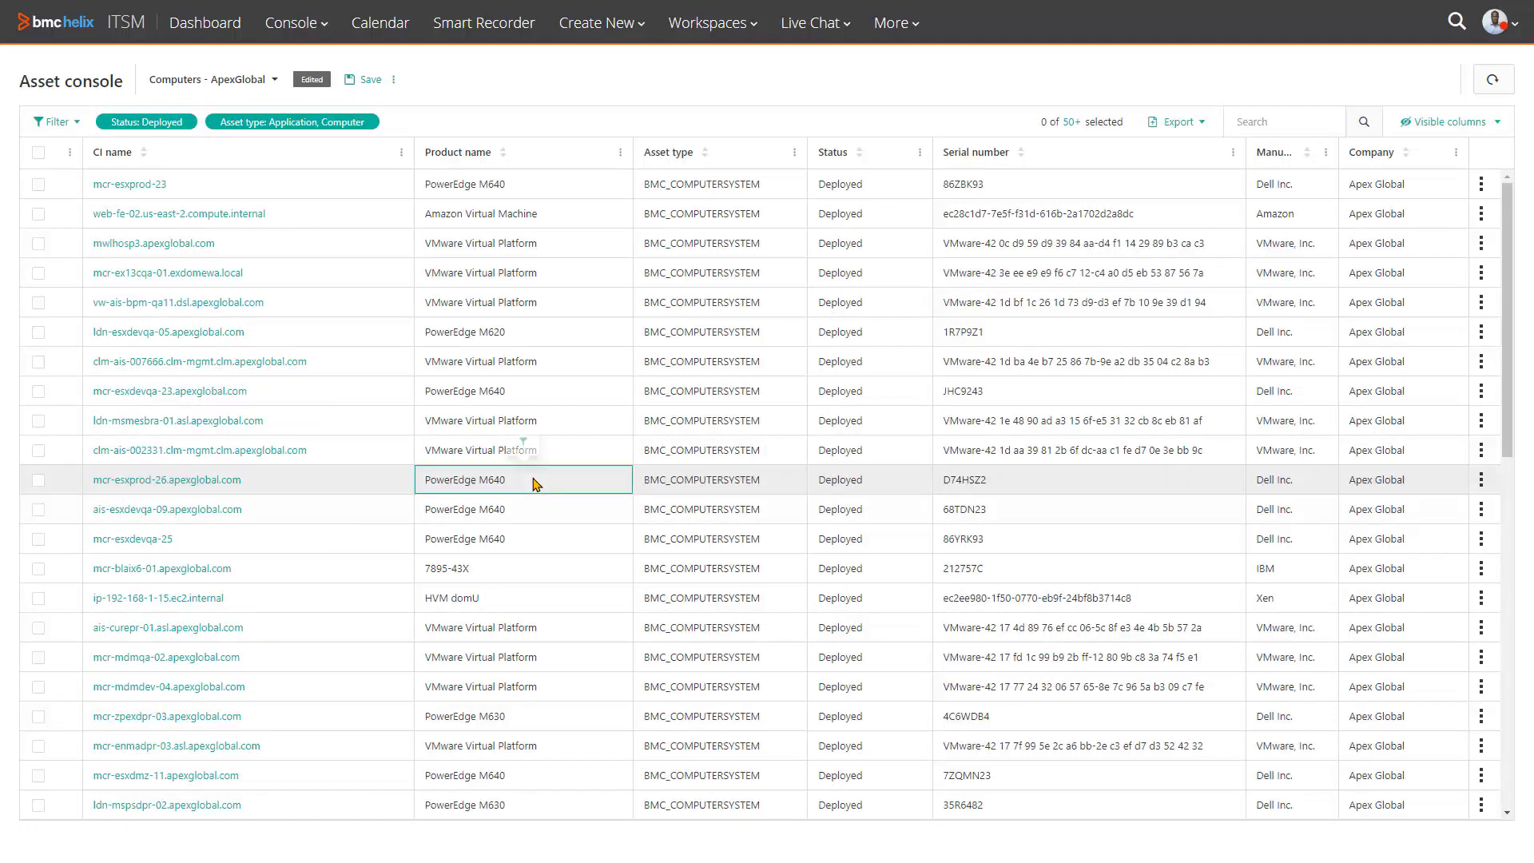
left_click(523, 442)
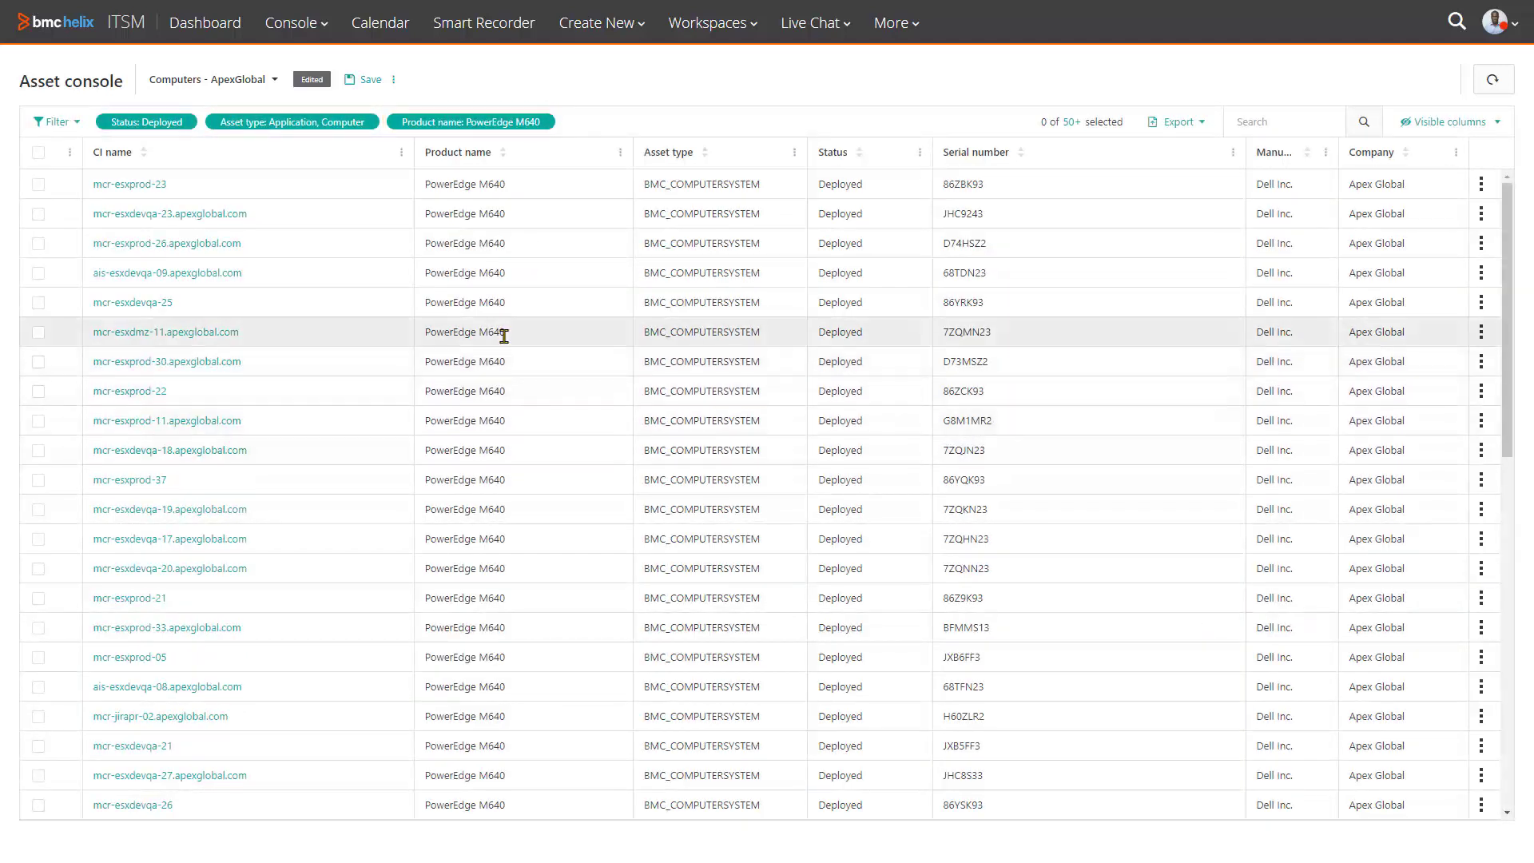
Sort the Applications list by Version descending, then CI name descending as sort level 2 of 2
left_click(393, 81)
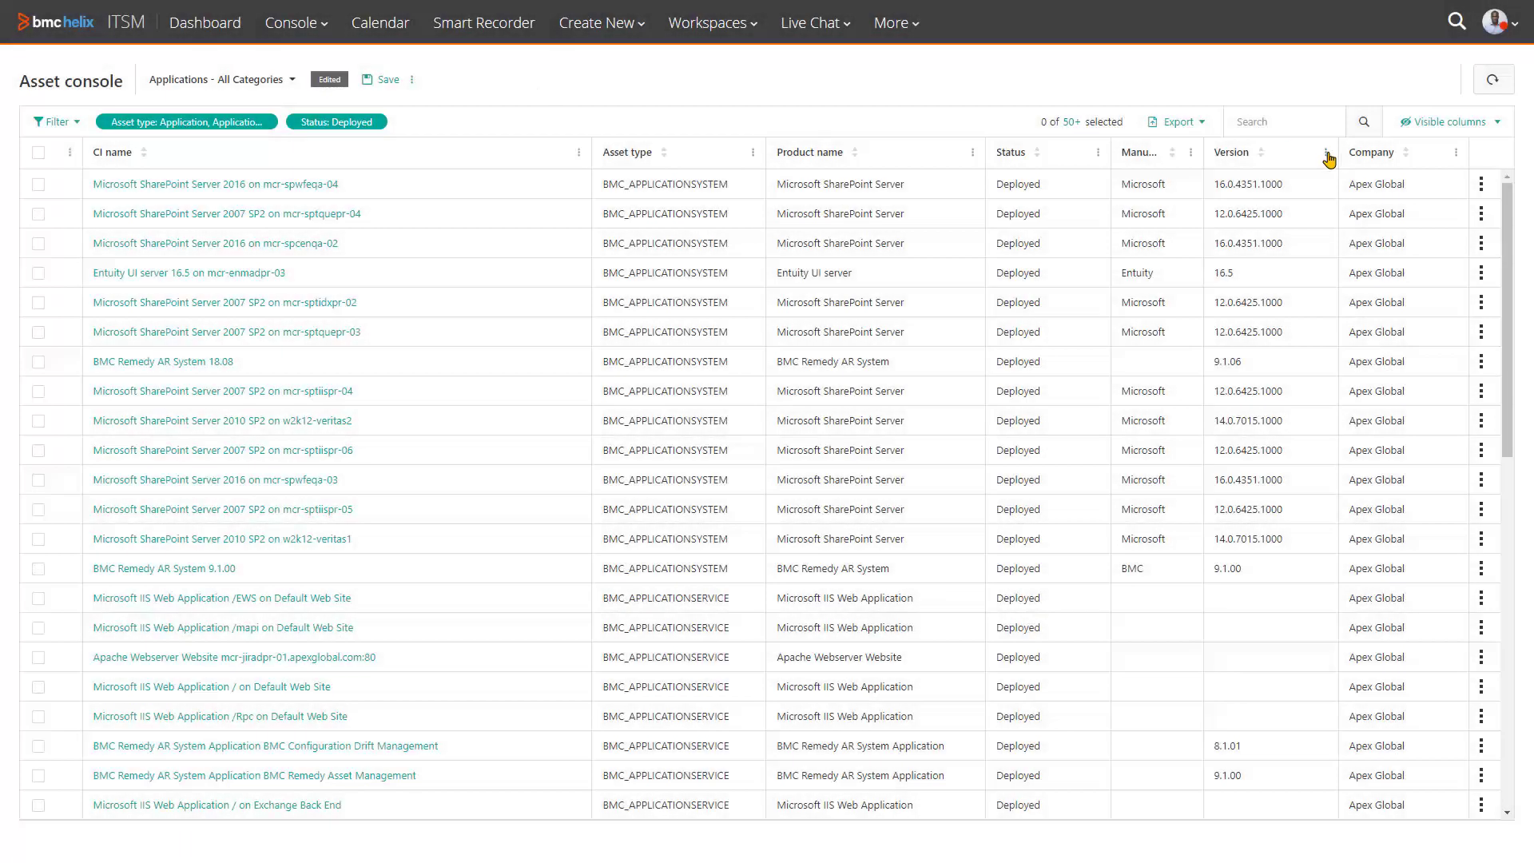
left_click(1327, 152)
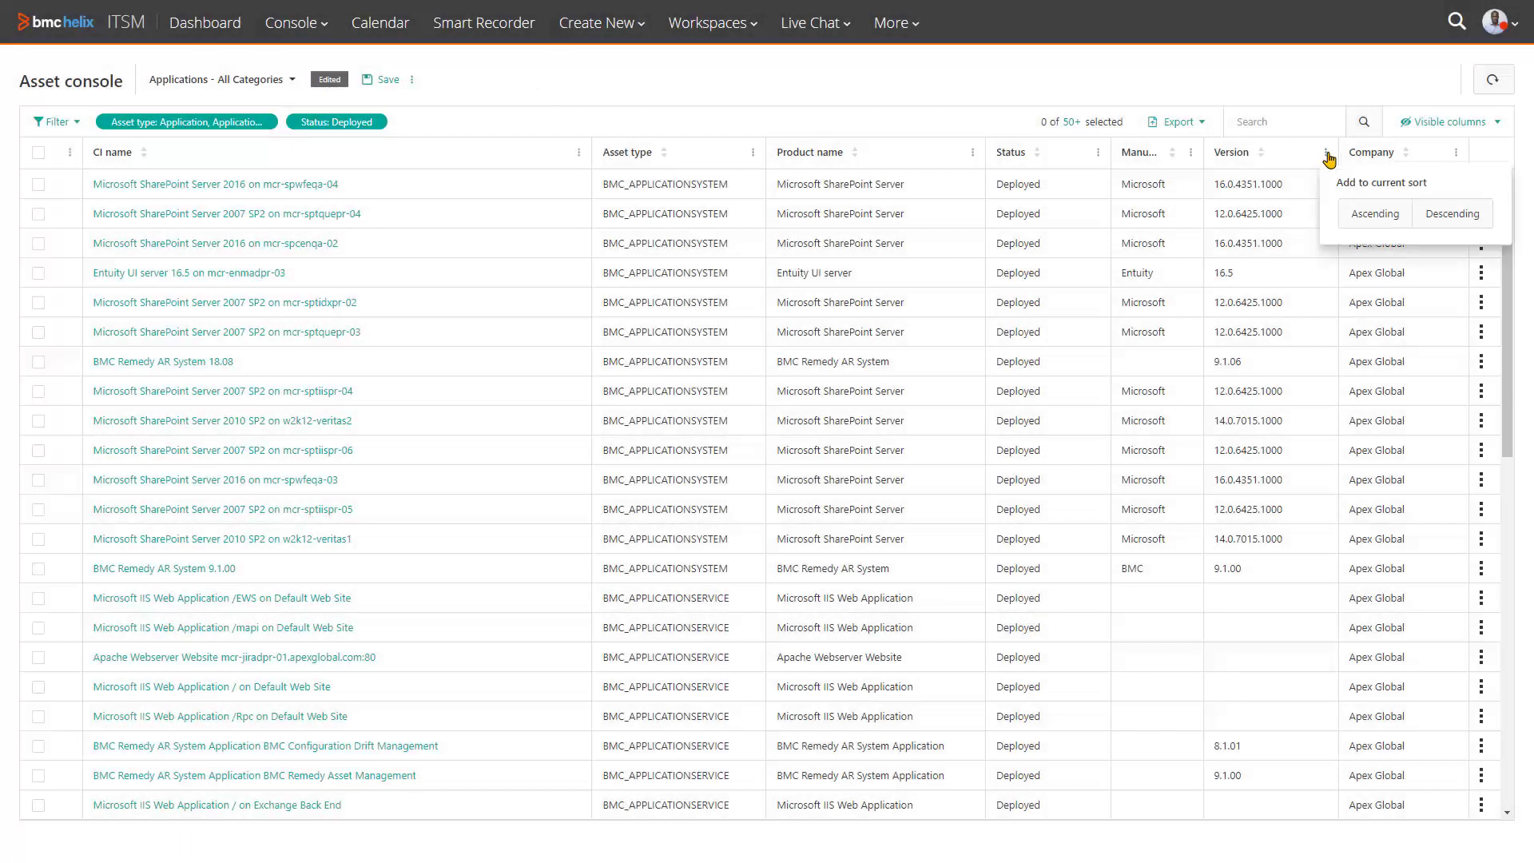
left_click(1452, 214)
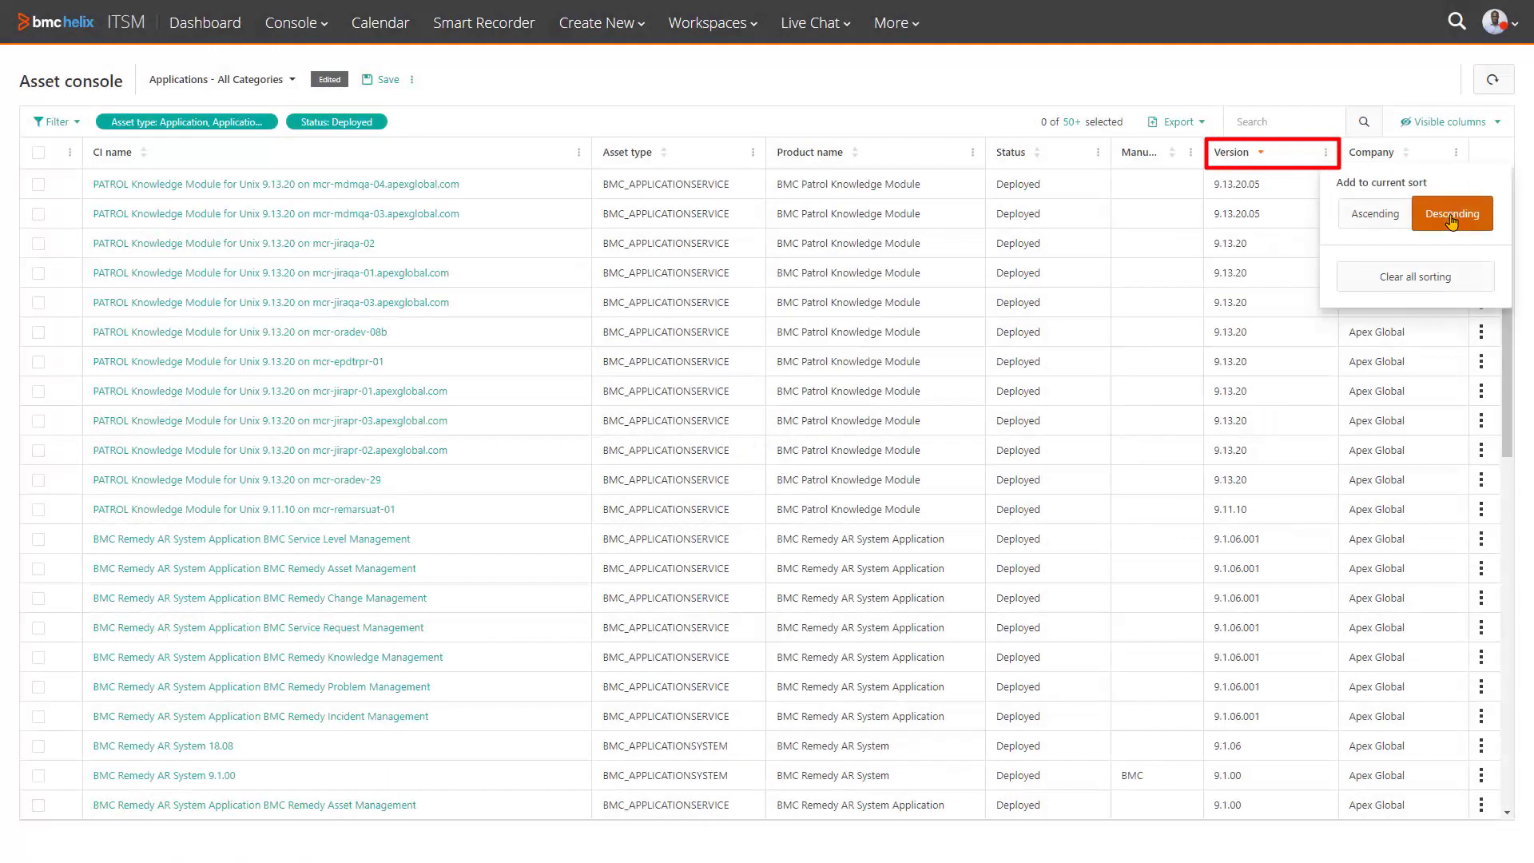
left_click(579, 153)
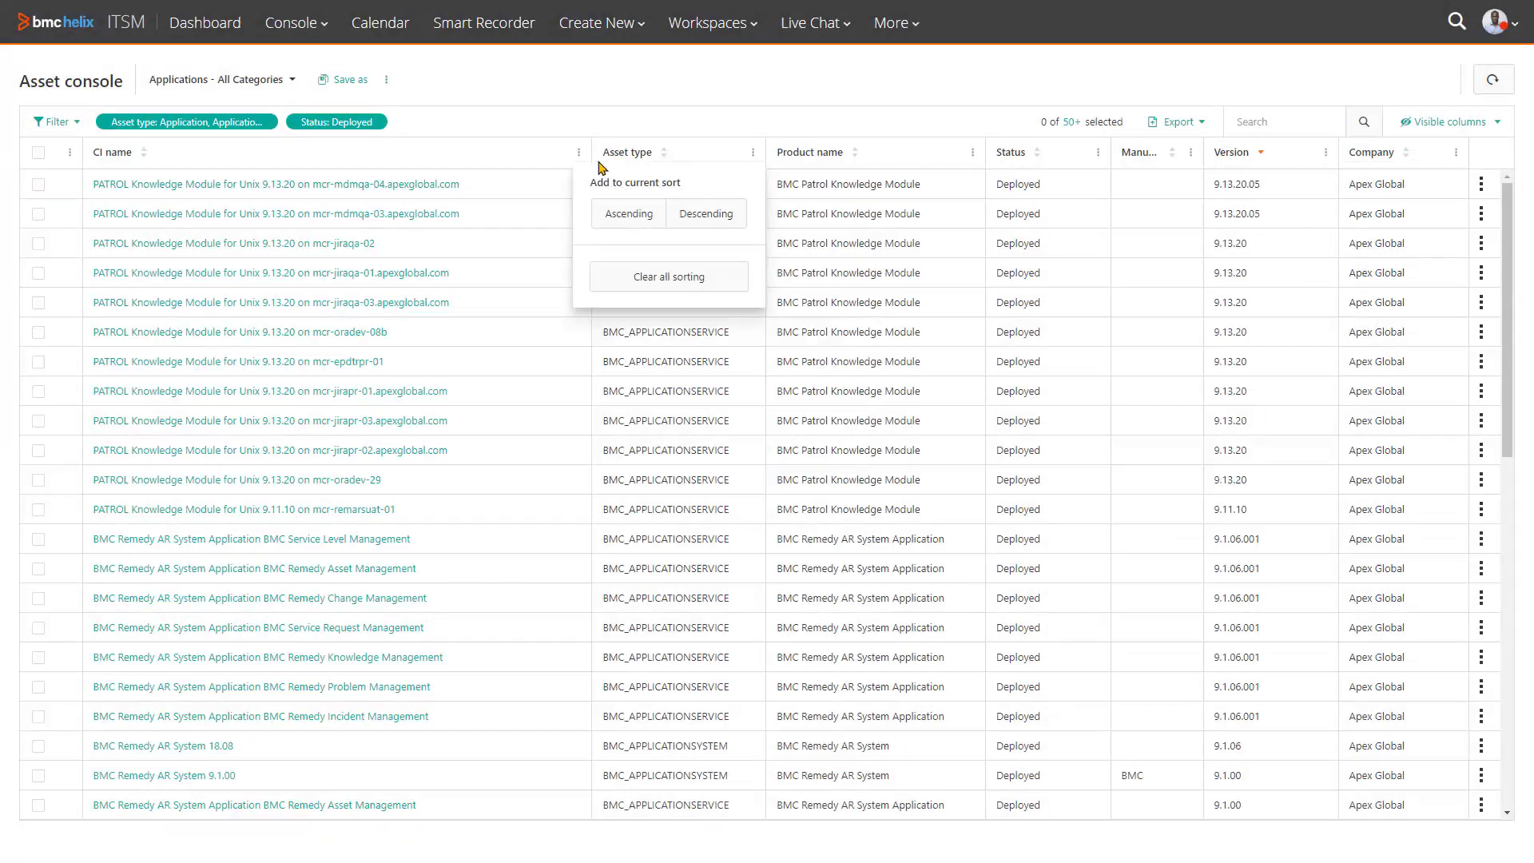
left_click(705, 213)
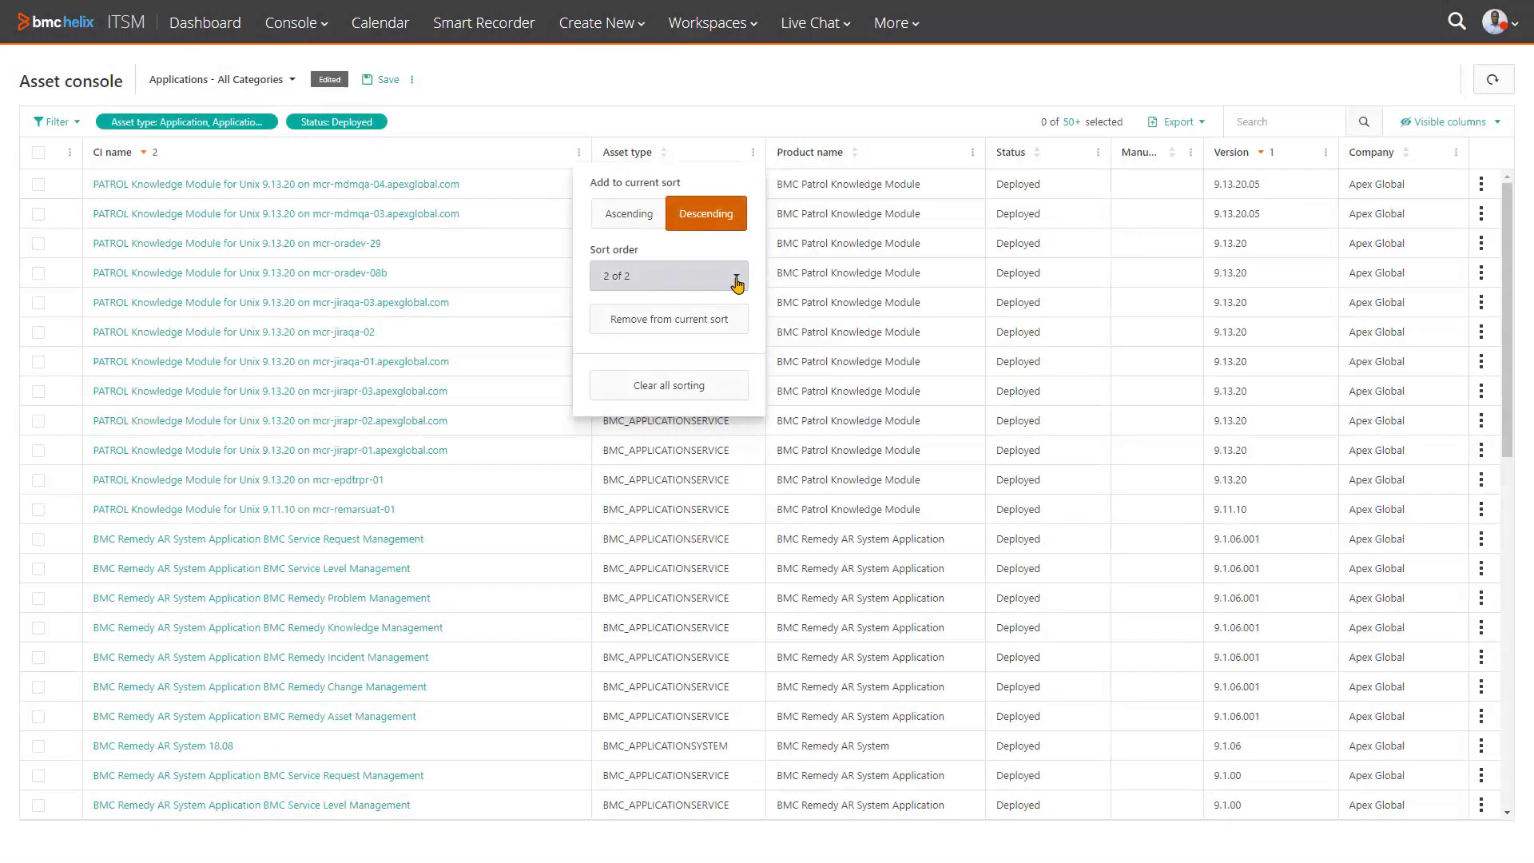
left_click(670, 278)
left_click(714, 334)
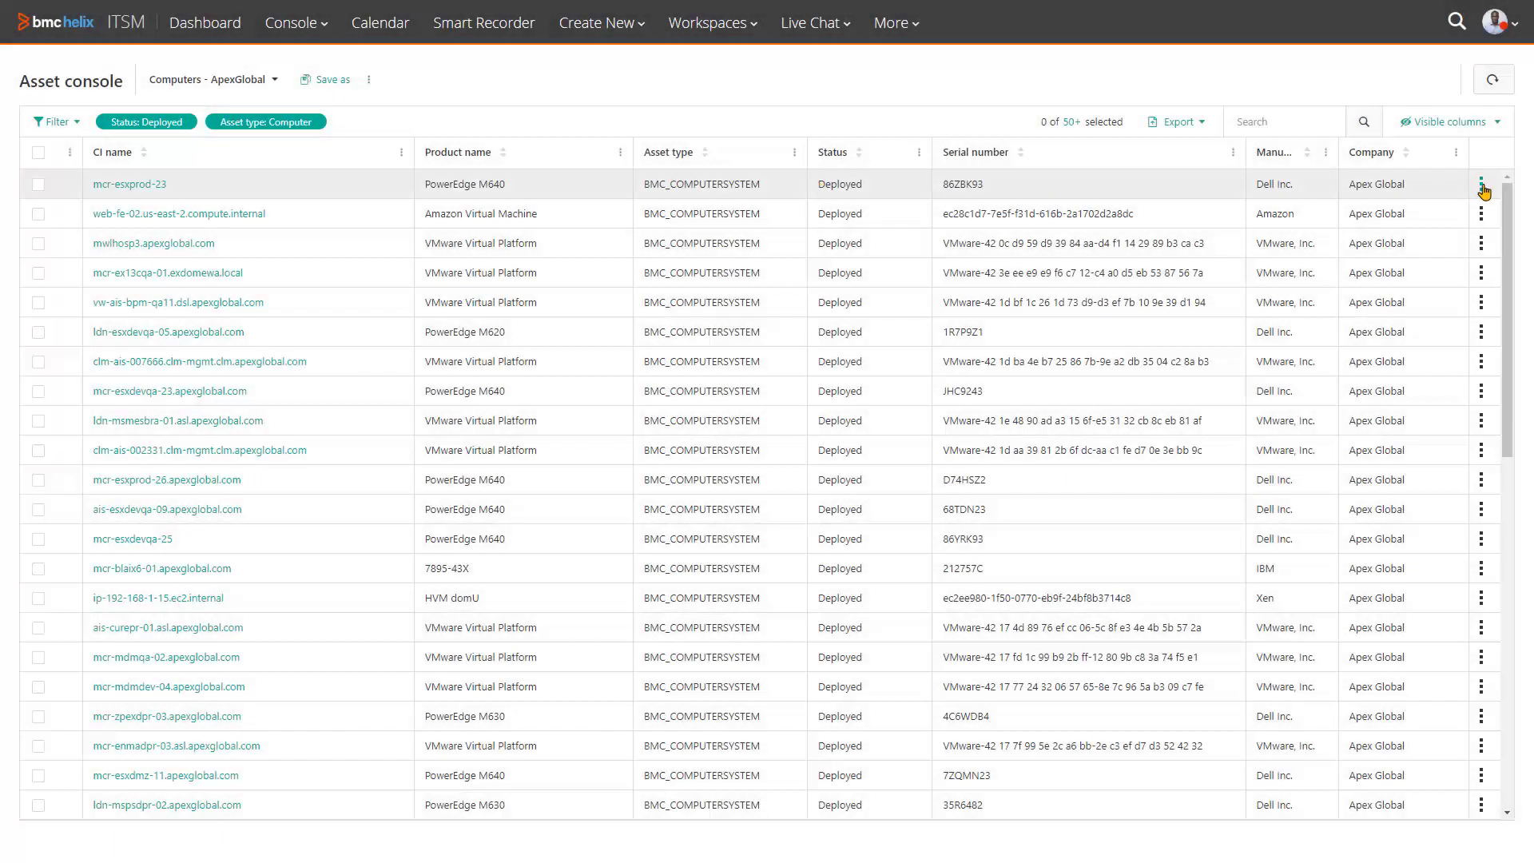
left_click(1481, 186)
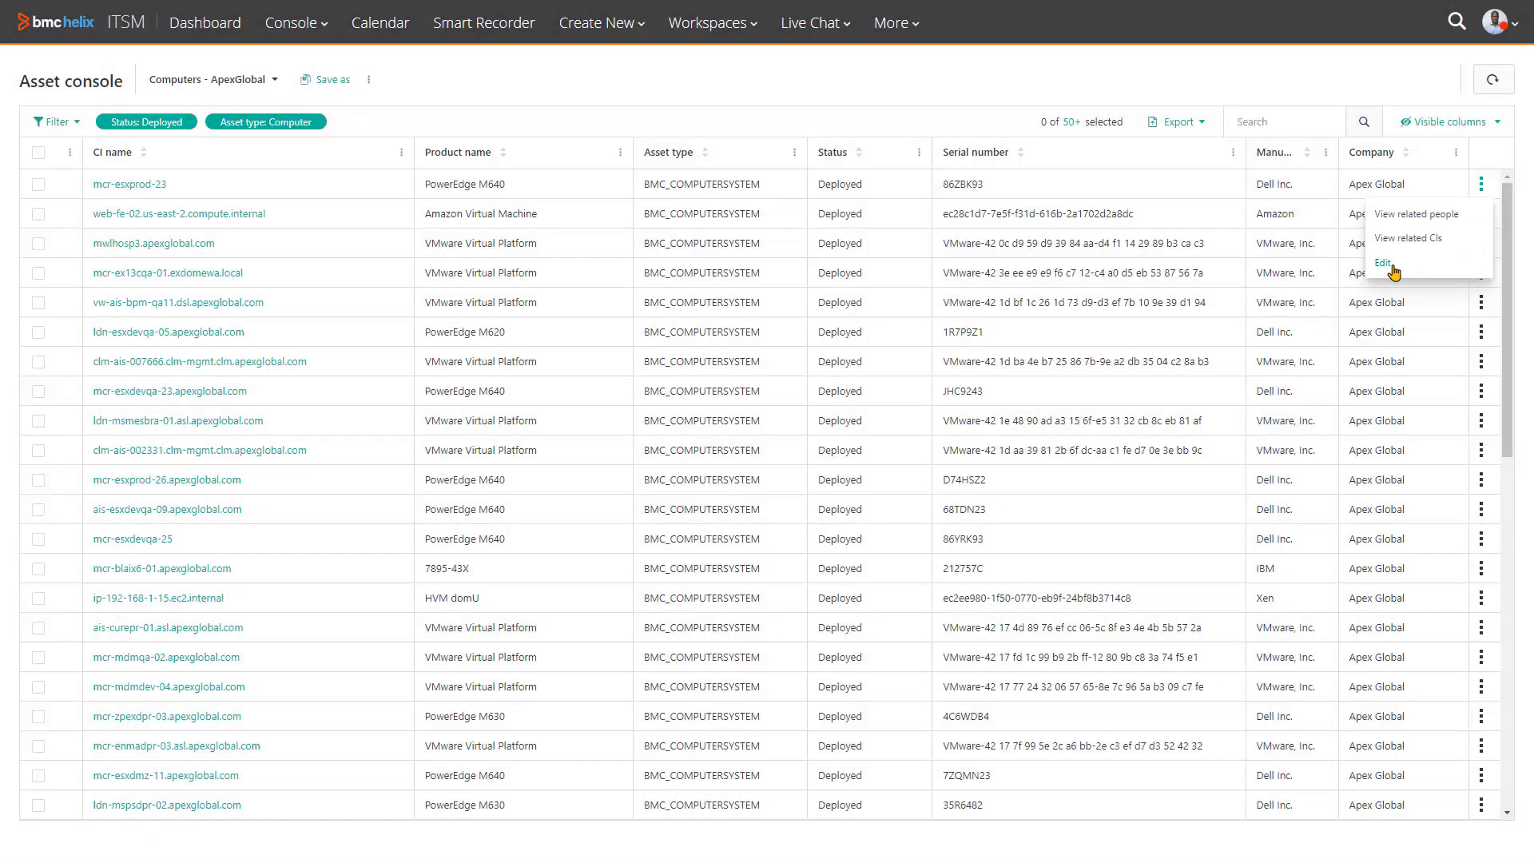
left_click(1438, 216)
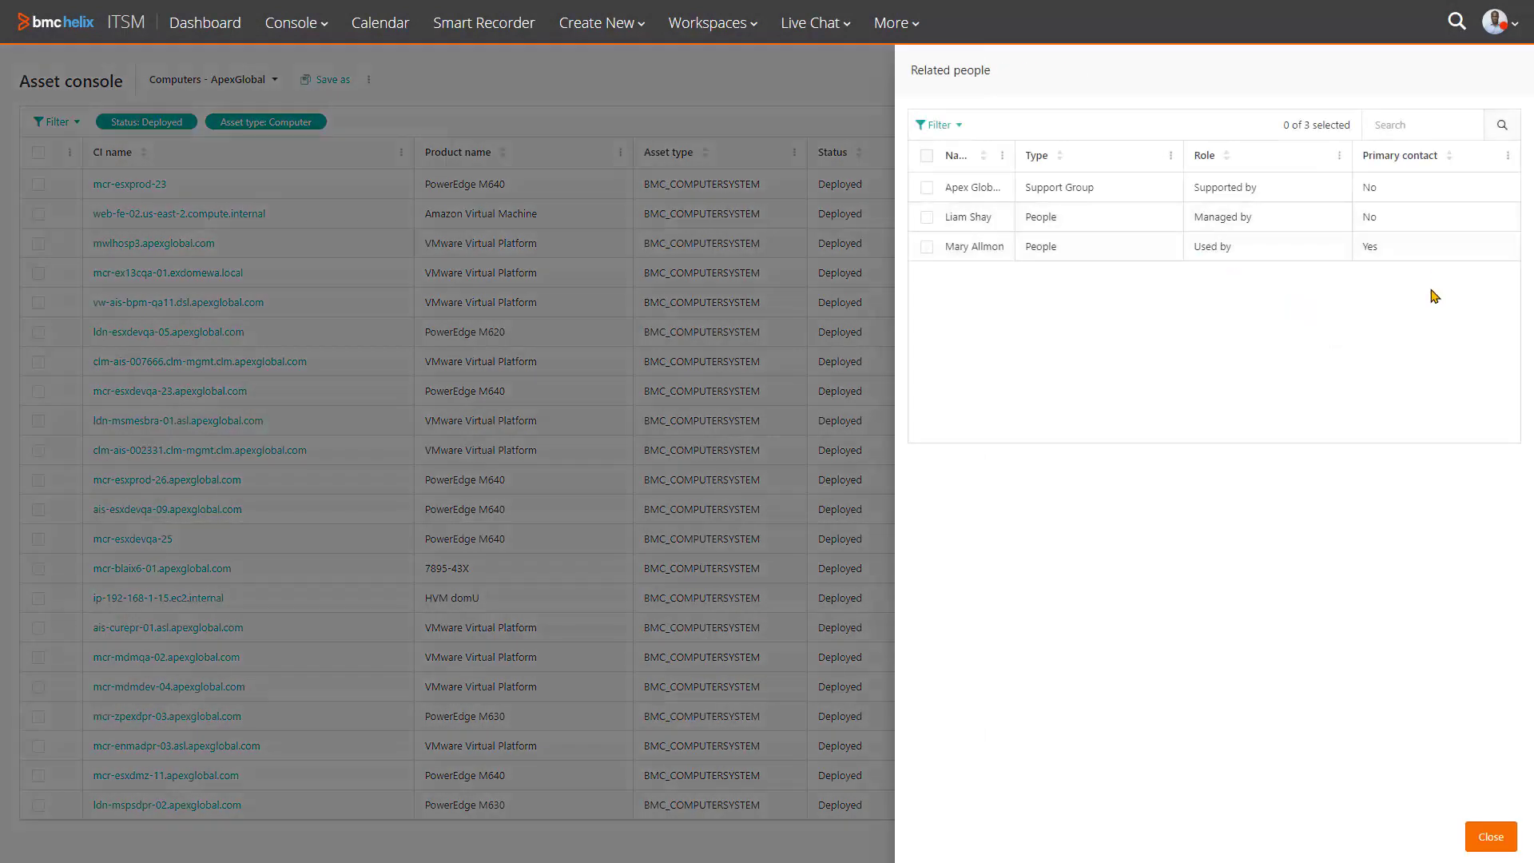
left_click(1481, 839)
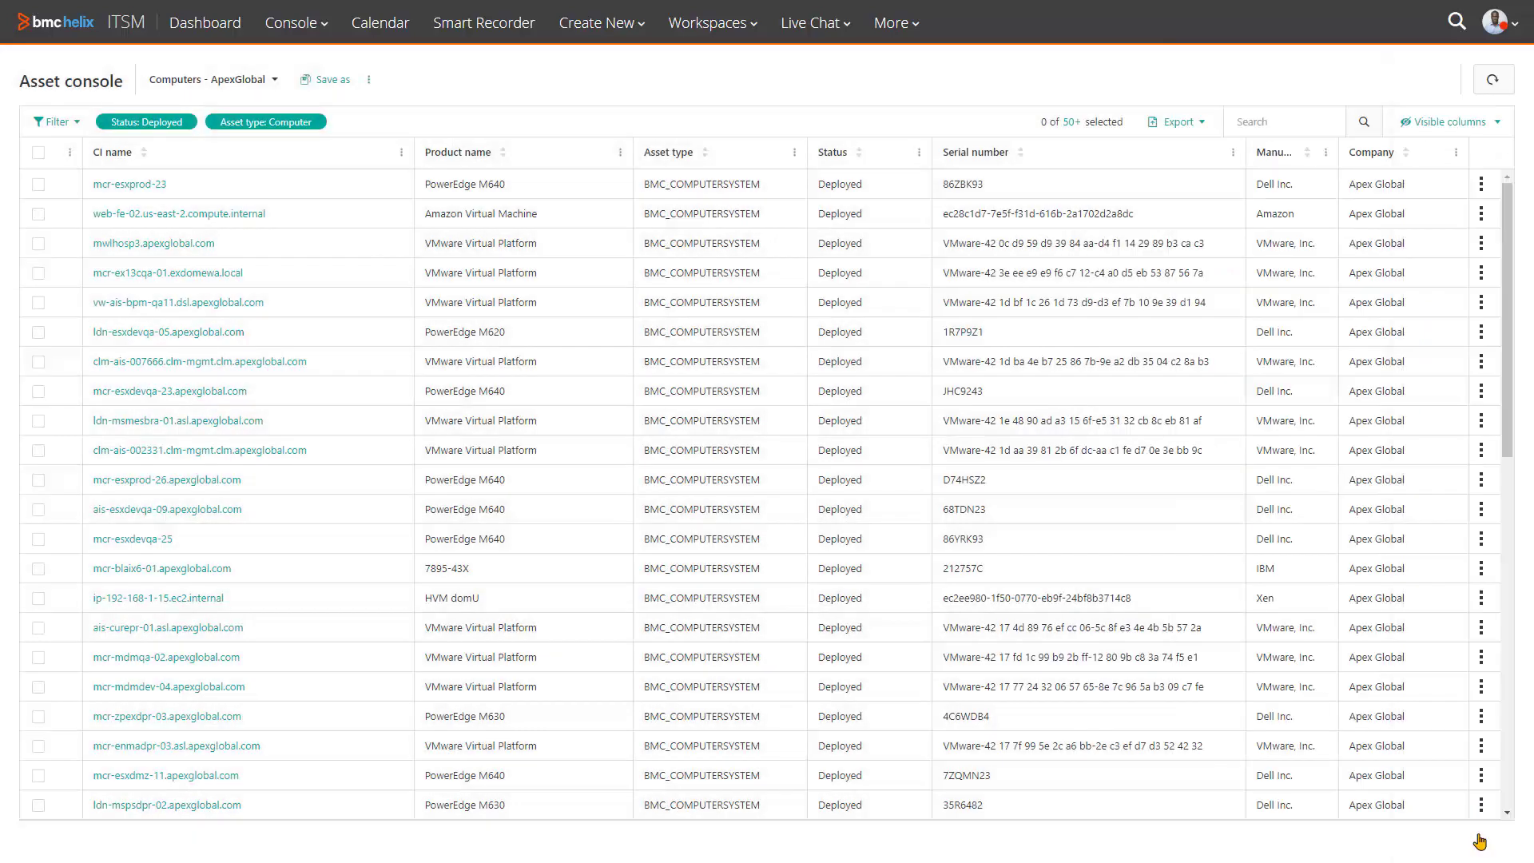
left_click(1481, 185)
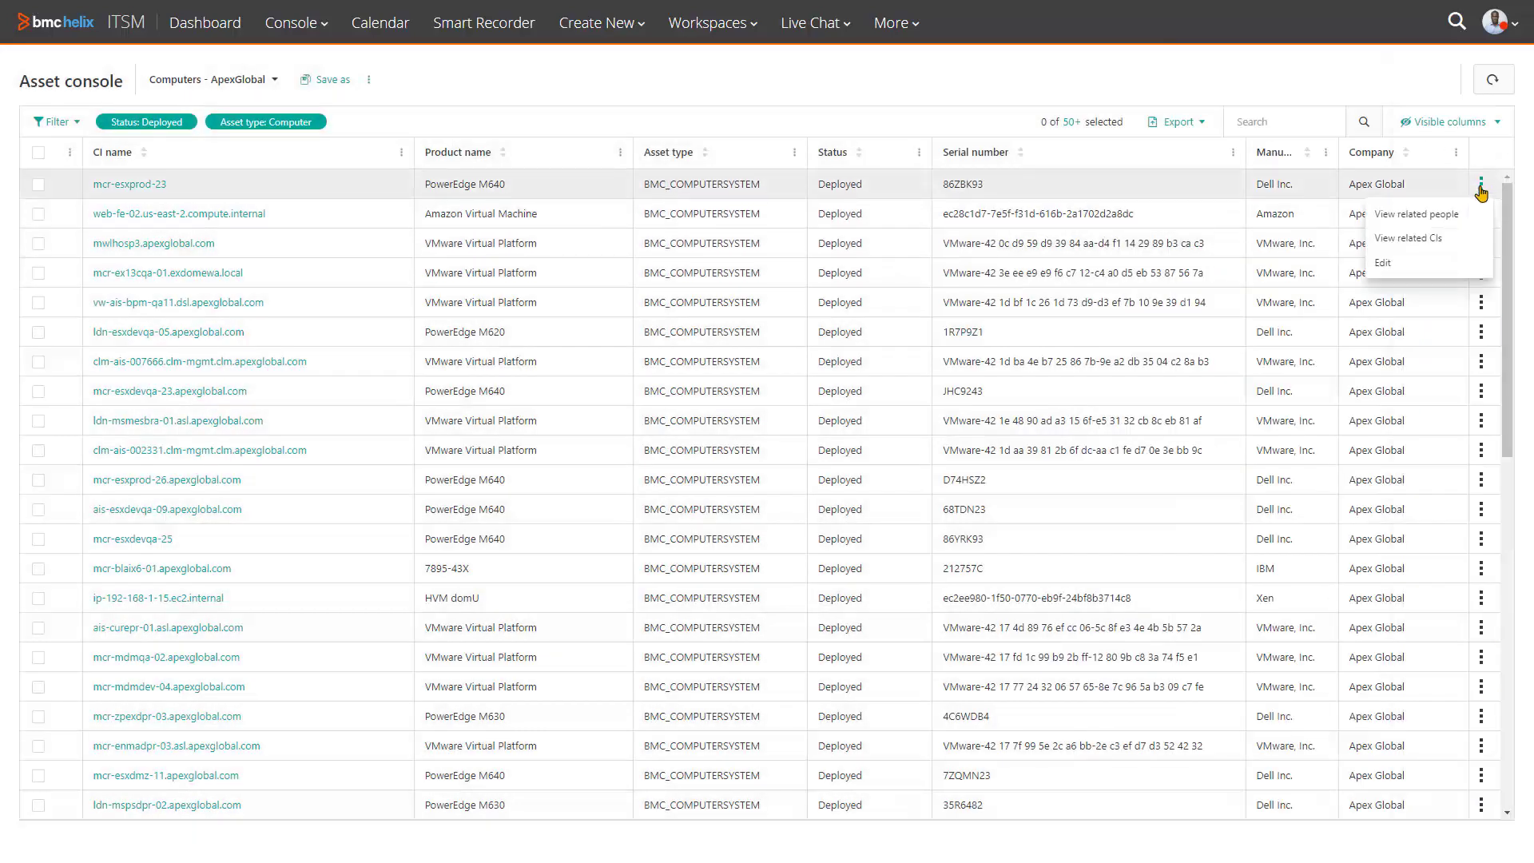
left_click(1427, 239)
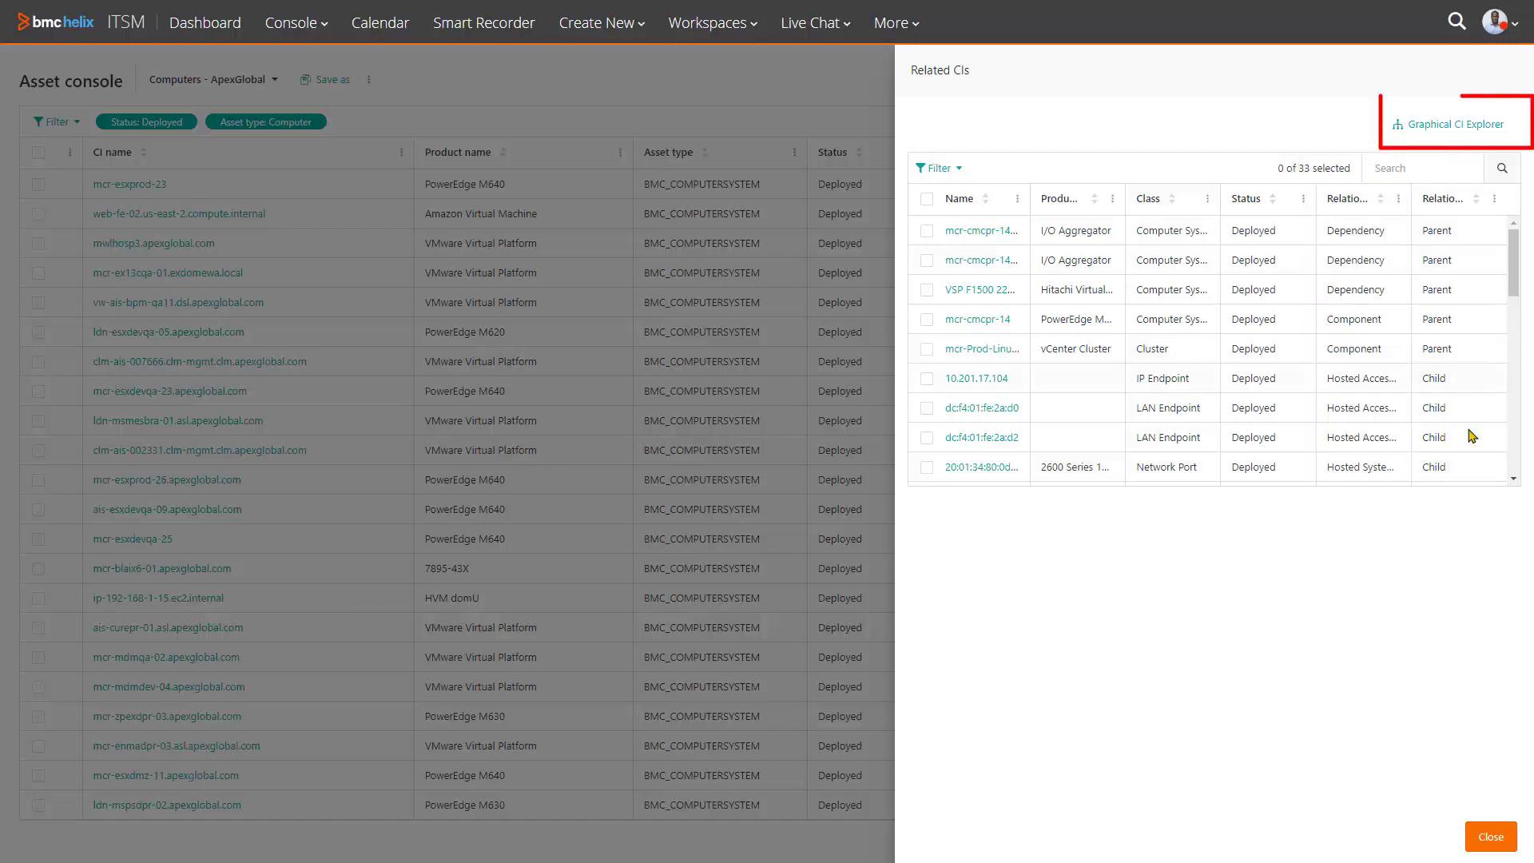
left_click(1481, 839)
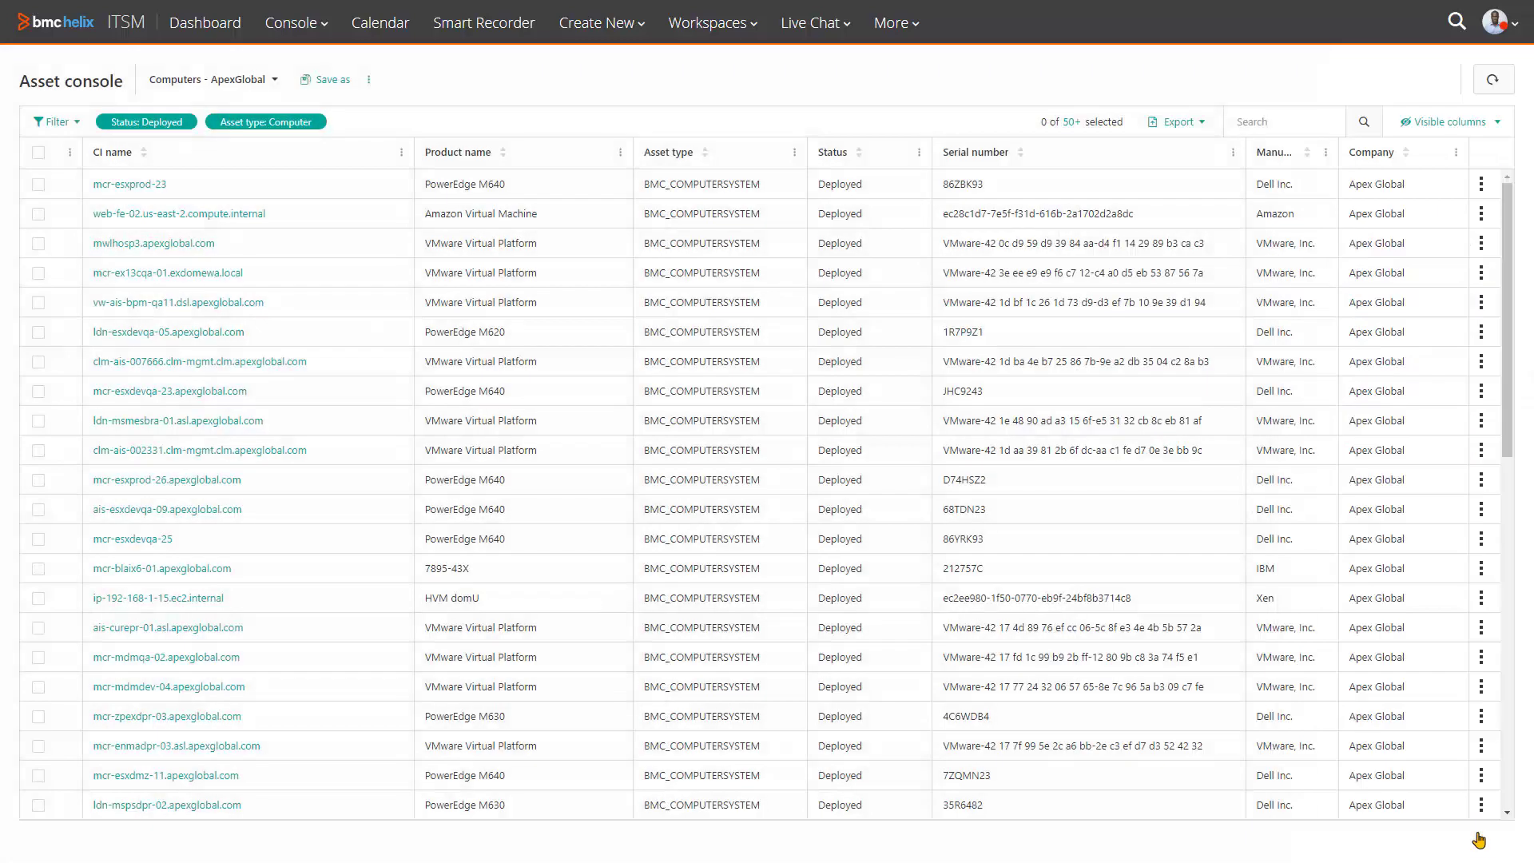
left_click(1202, 125)
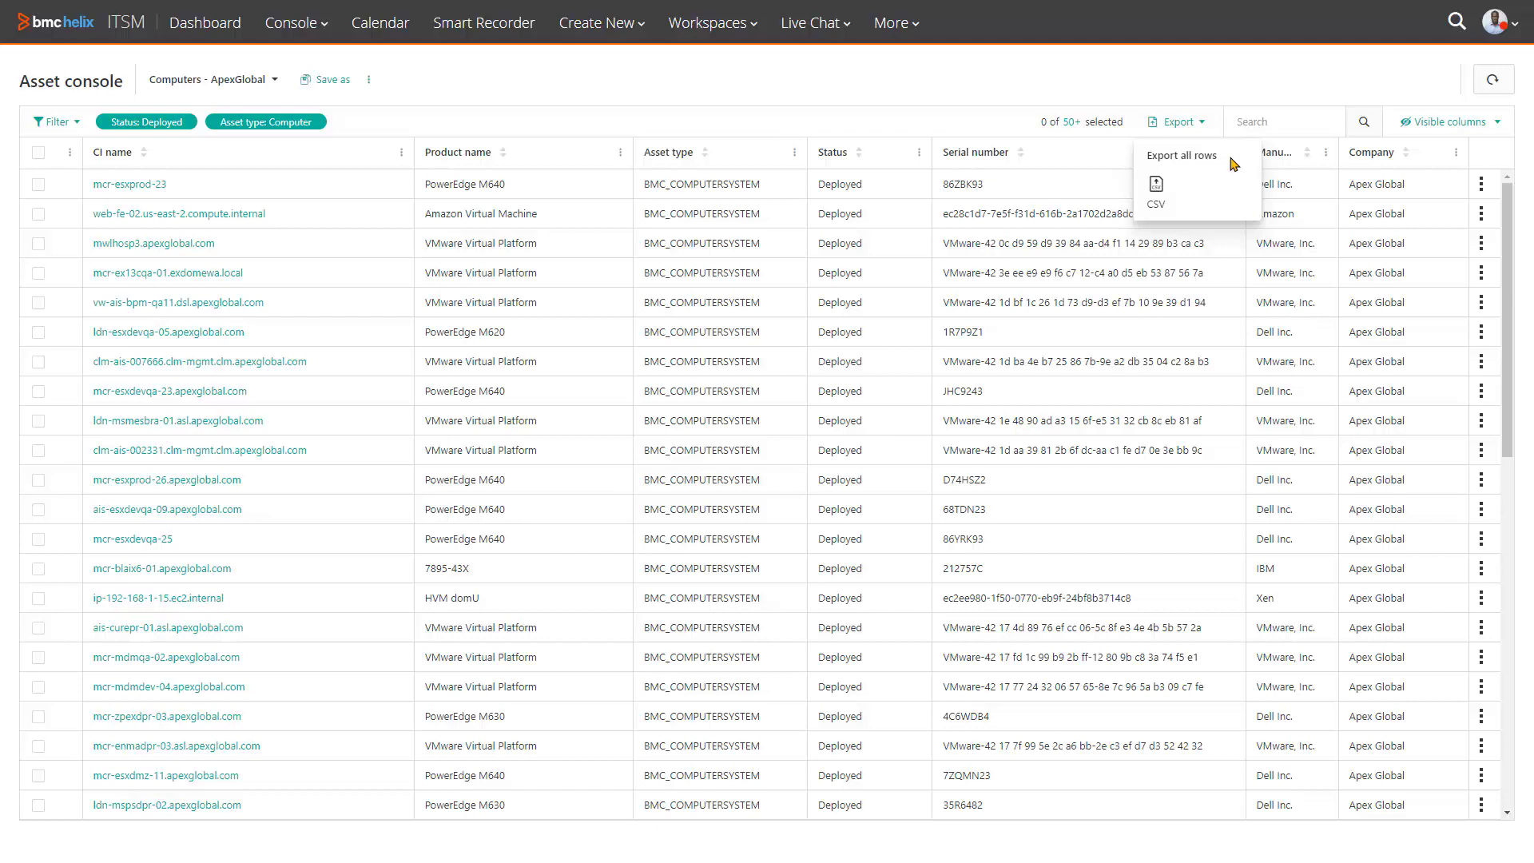
left_click(1204, 78)
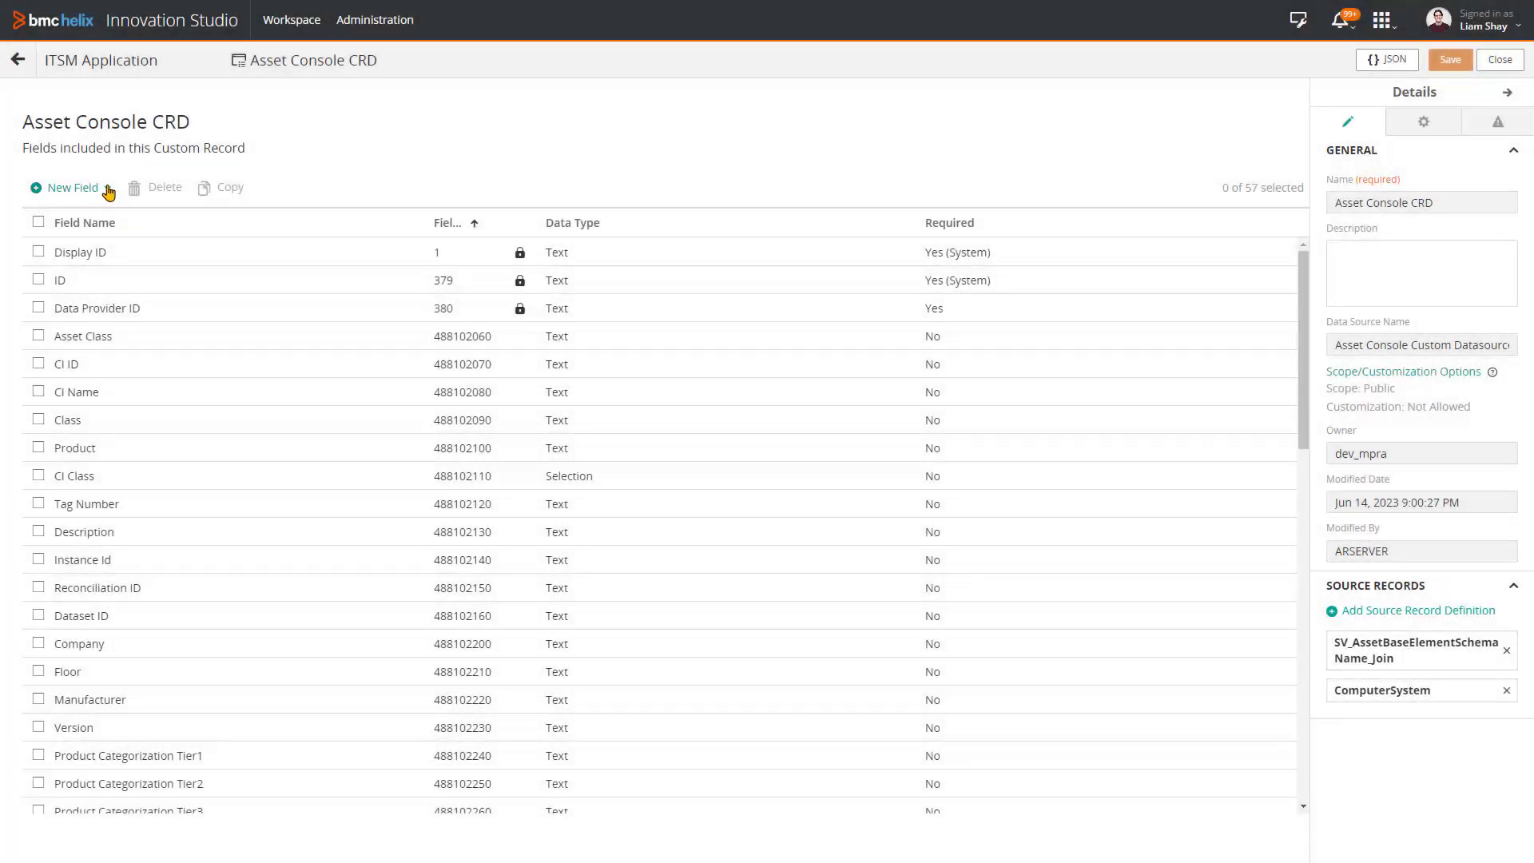
Show the New Field data-type list, Attachment through Time, in the Asset Console CRD
left_click(107, 189)
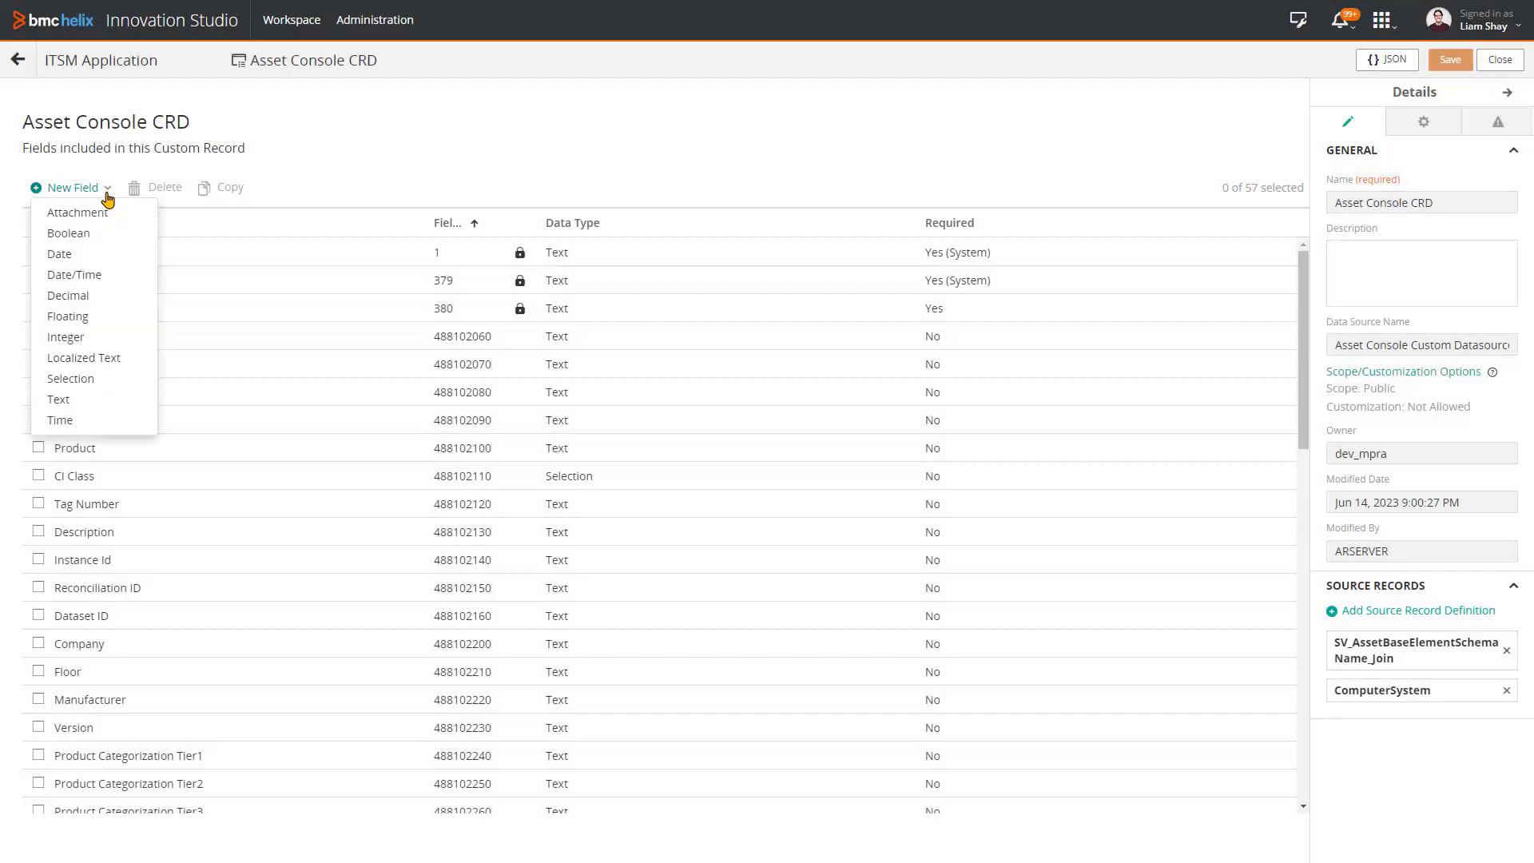